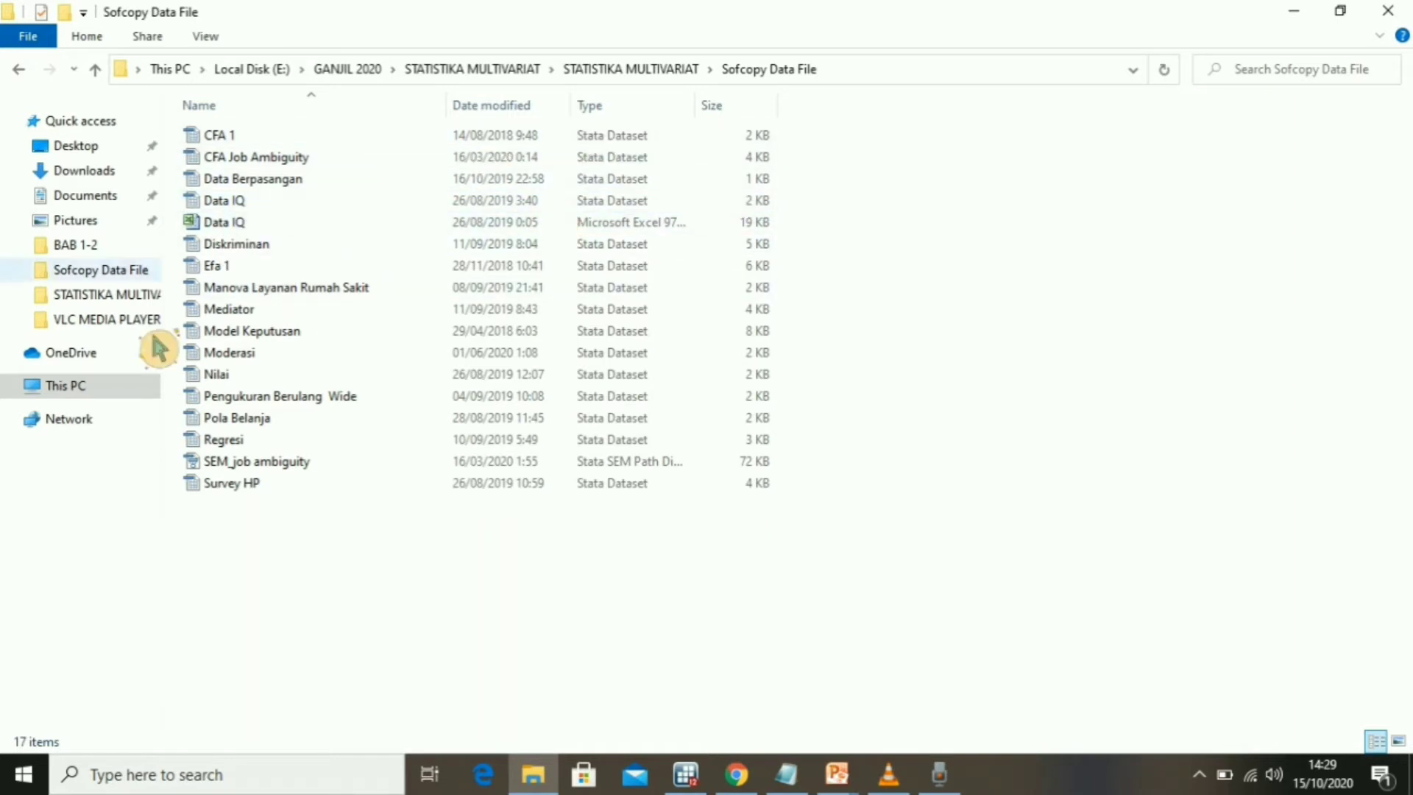
# - Open the Data IQ Stata dataset from the Sofcopy Data File folder and display its records in the Data Editor
pyautogui.click(284, 202)
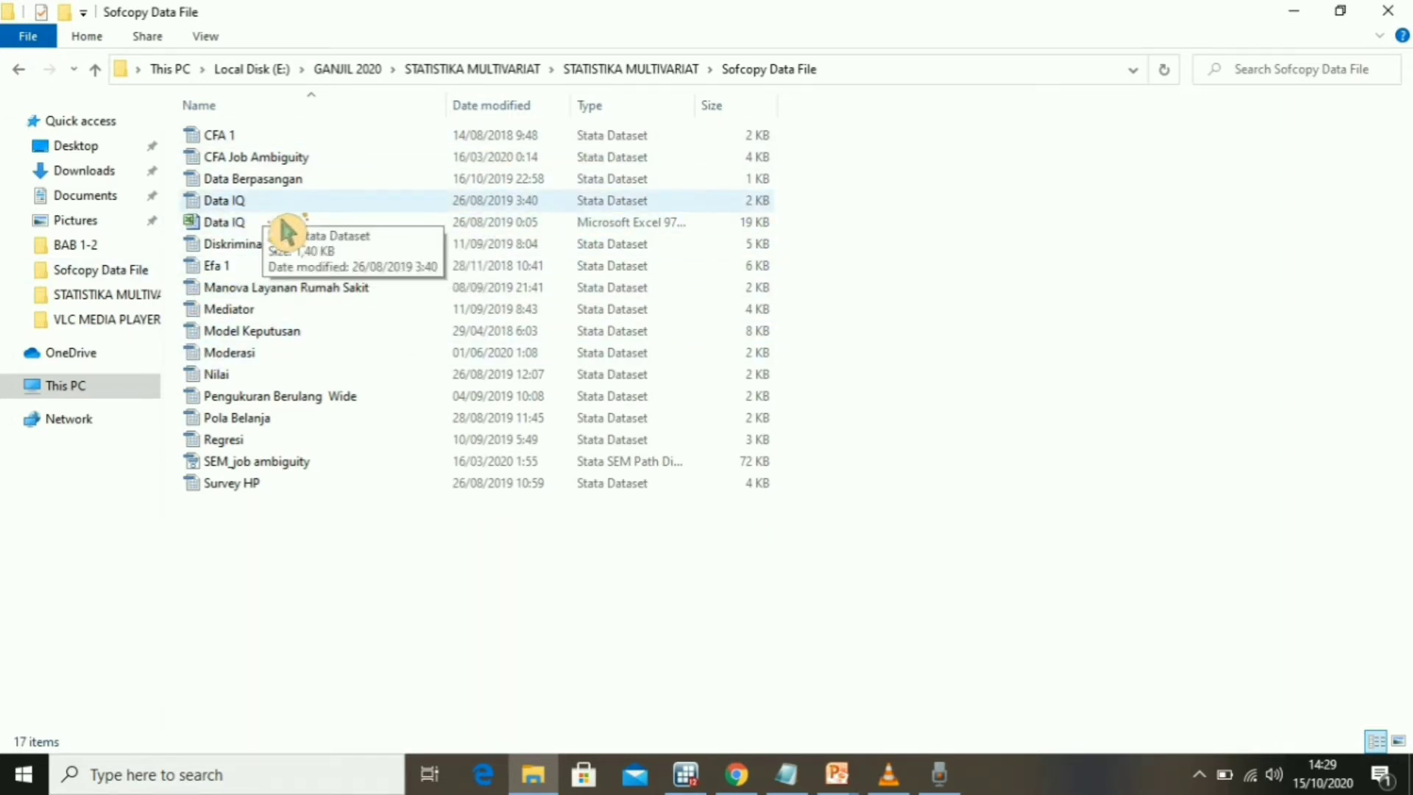
pyautogui.click(361, 210)
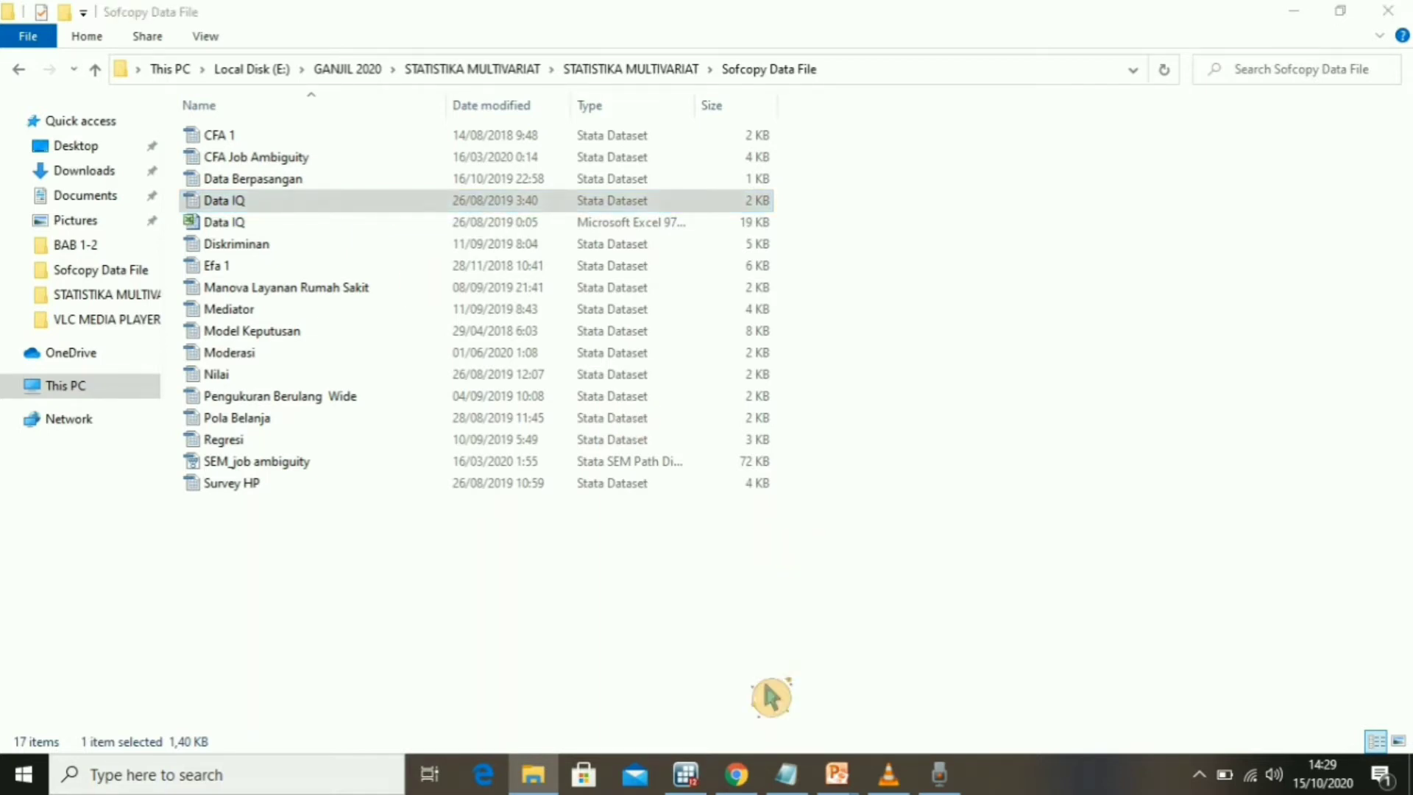
pyautogui.moveTo(669, 758)
pyautogui.click(616, 707)
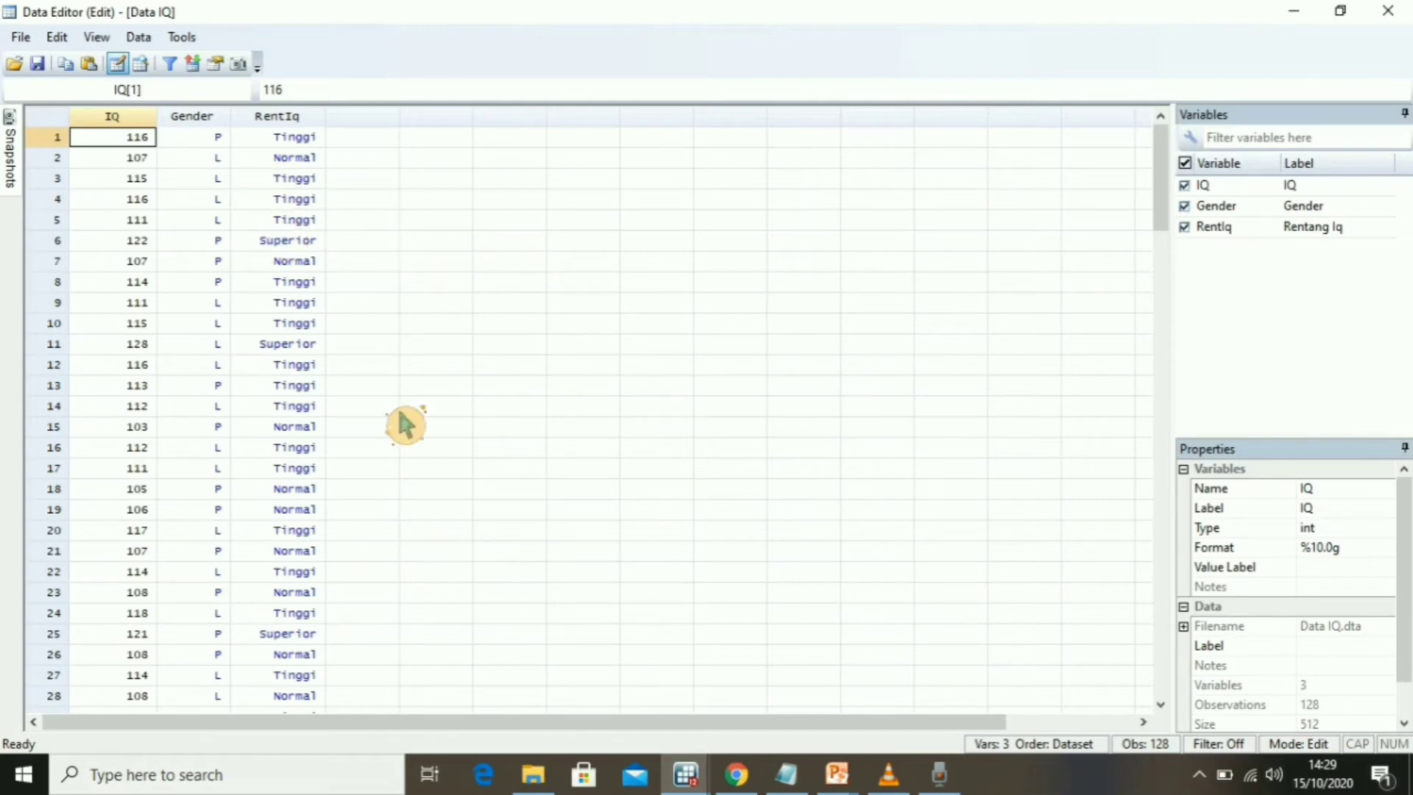
# - Examine the IQ, Gender and RentIq values across all observations, focusing on the Gender column
pyautogui.scroll(-20, 406, 425)
pyautogui.scroll(2, 410, 405)
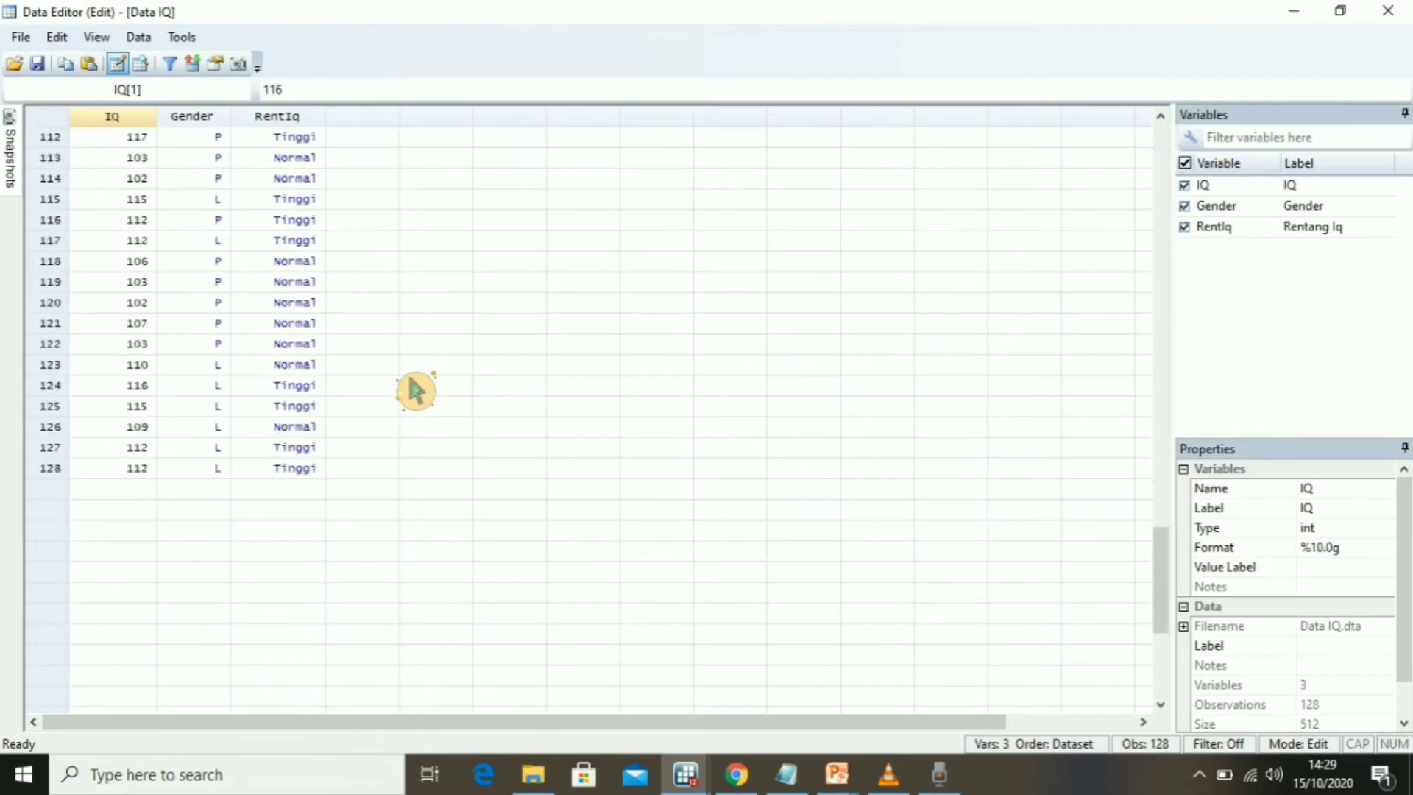
pyautogui.scroll(19, 416, 390)
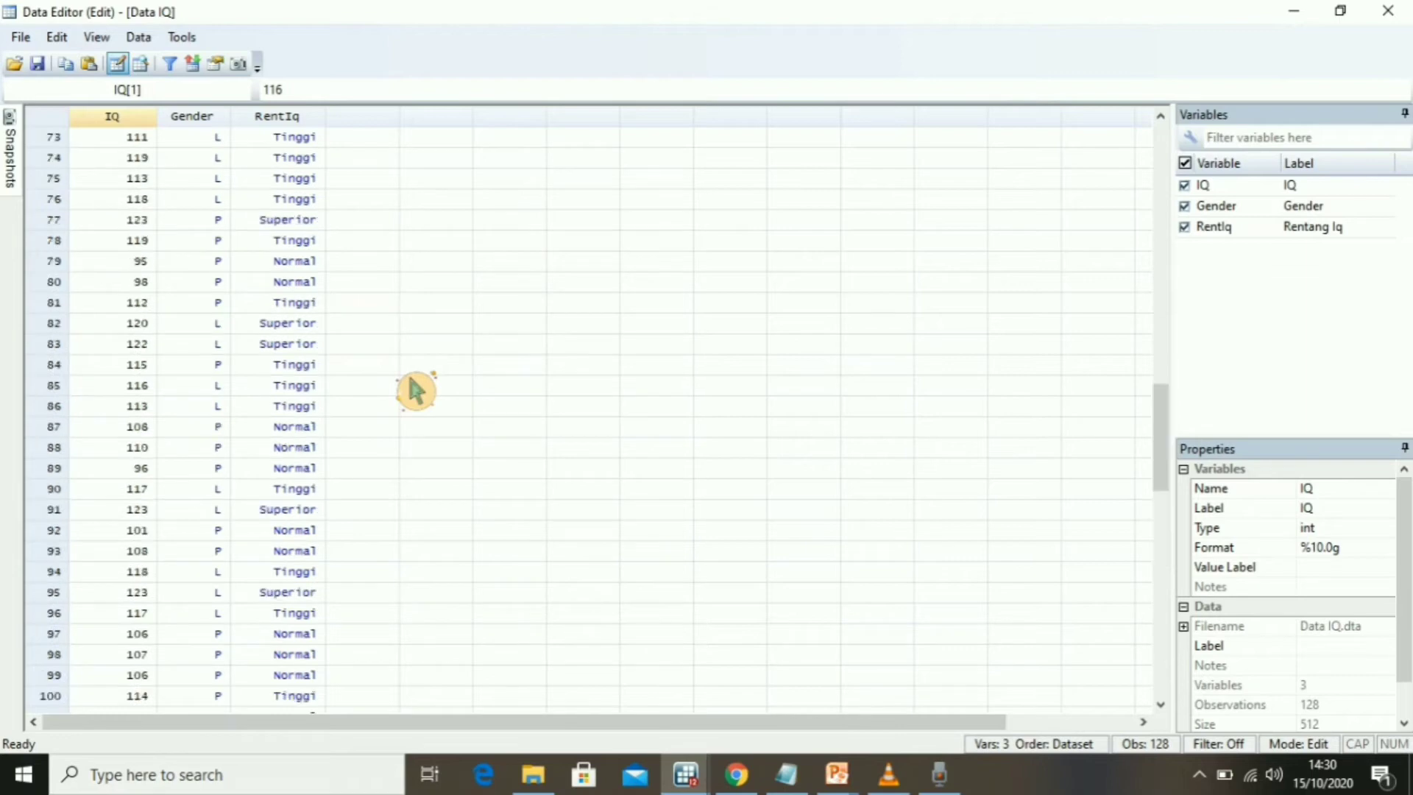
pyautogui.scroll(5, 416, 390)
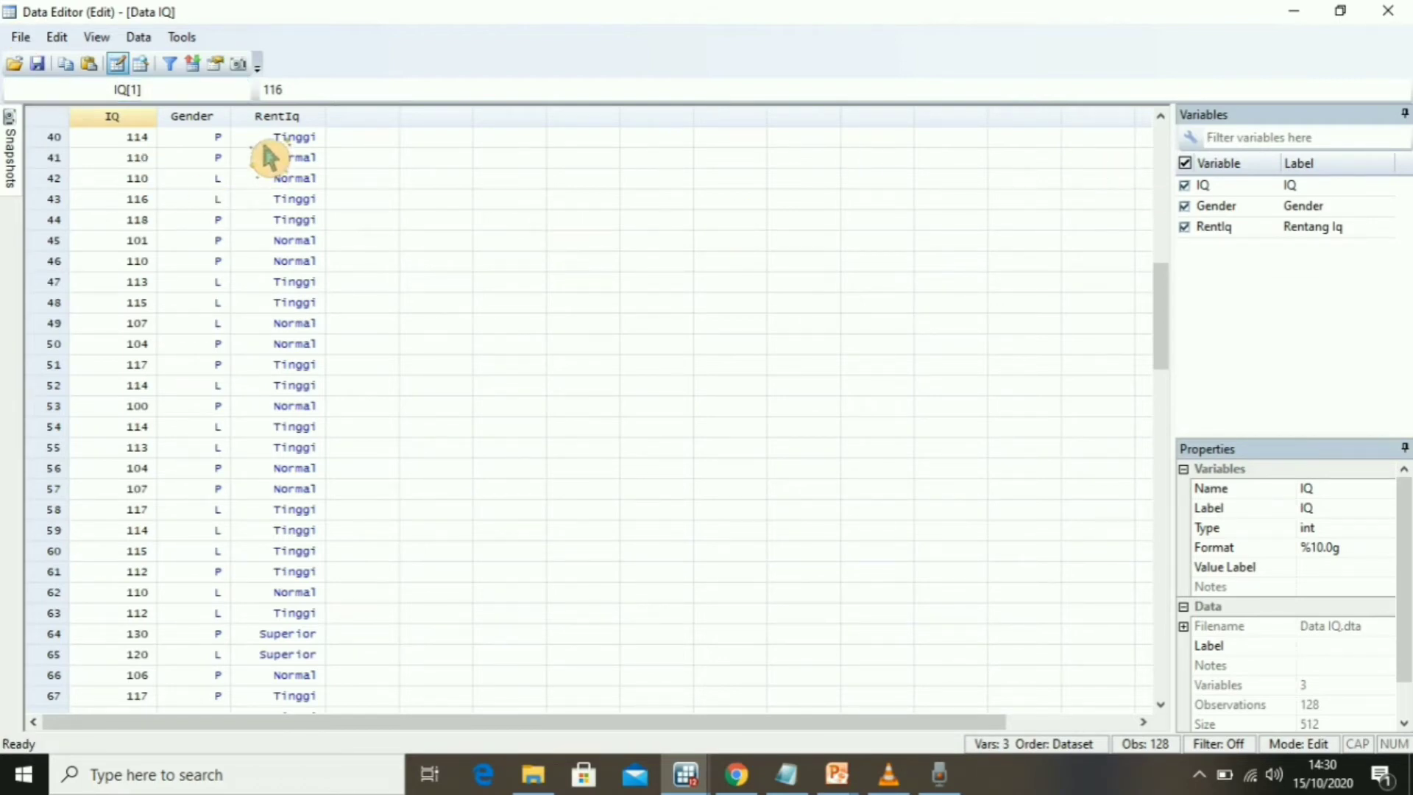
pyautogui.scroll(-12, 225, 412)
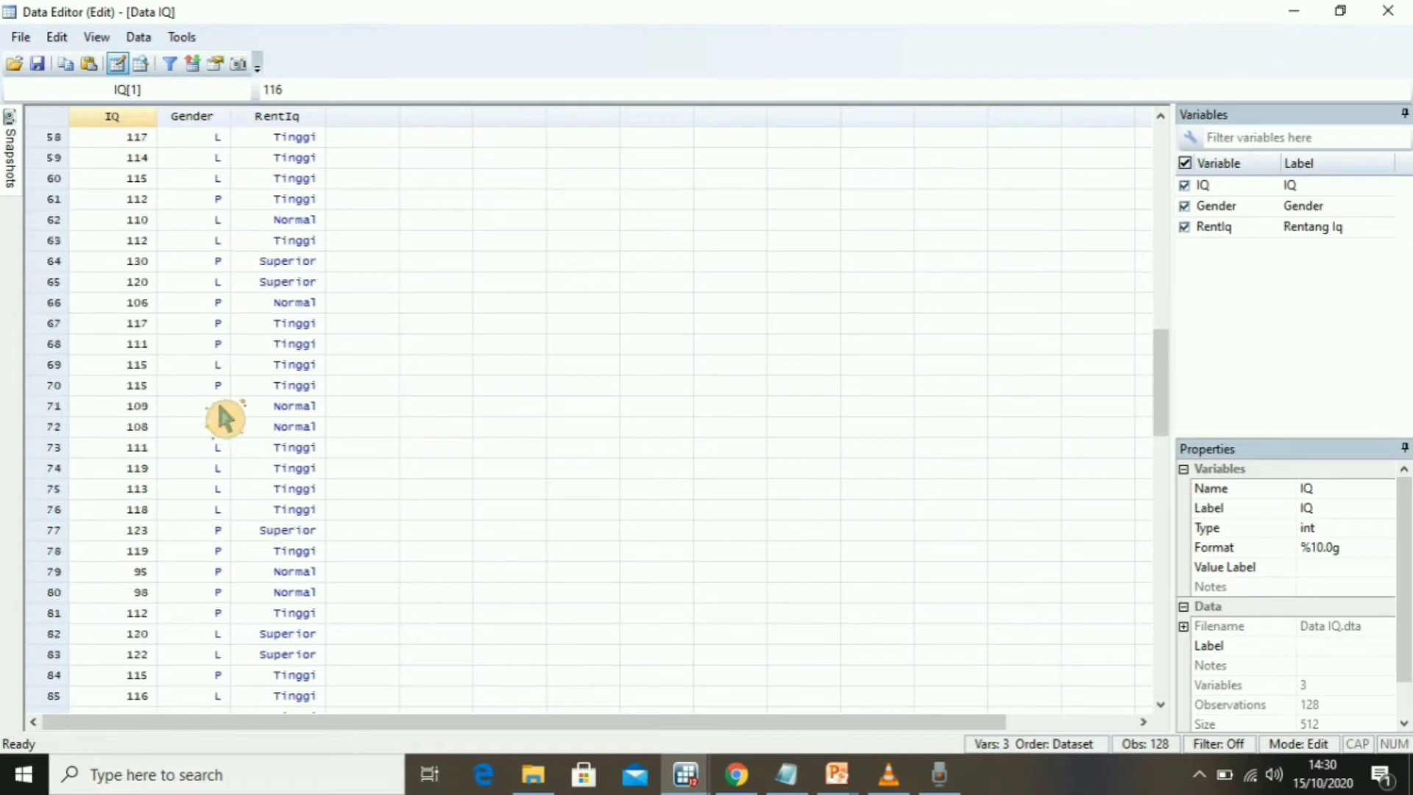
pyautogui.scroll(-12, 231, 420)
pyautogui.scroll(19, 230, 419)
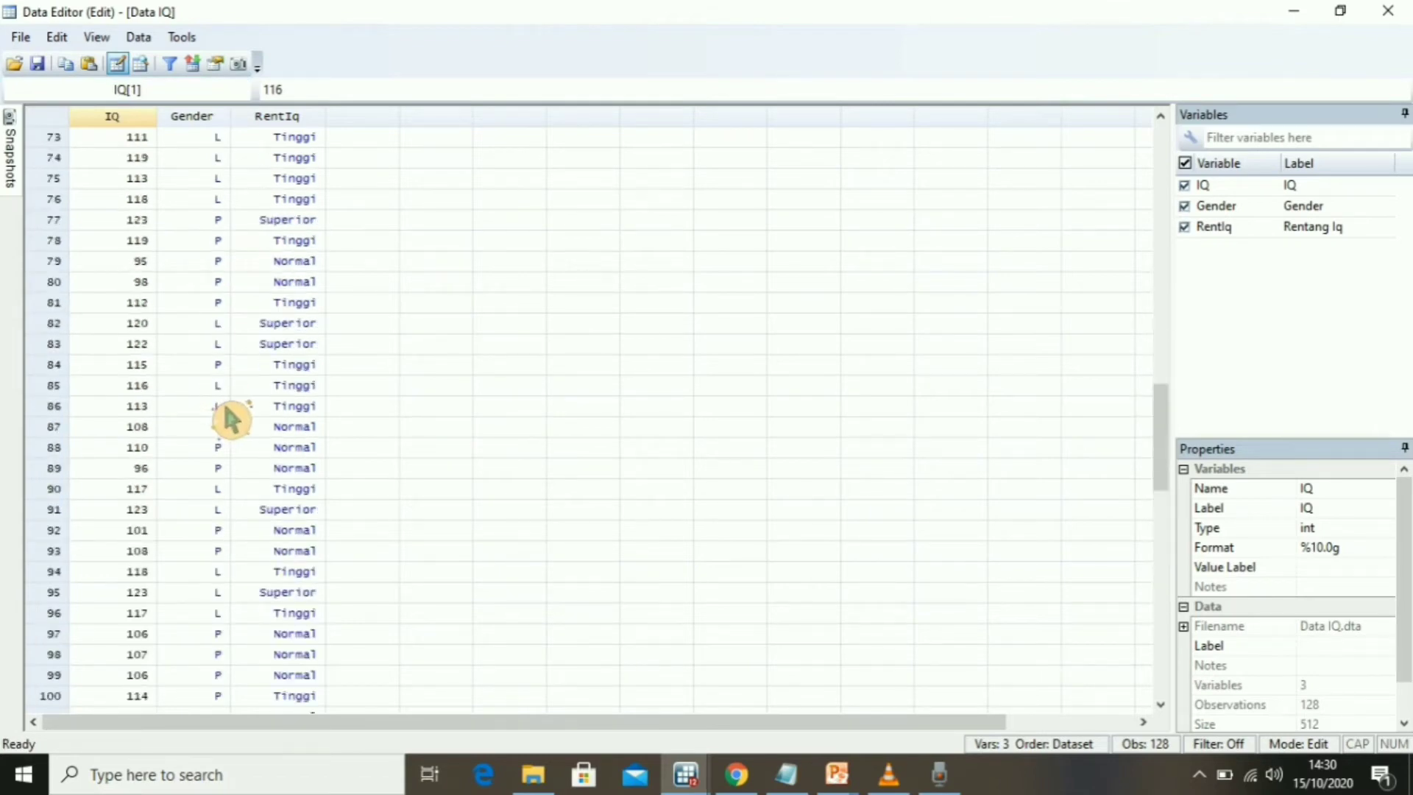
pyautogui.scroll(18, 231, 420)
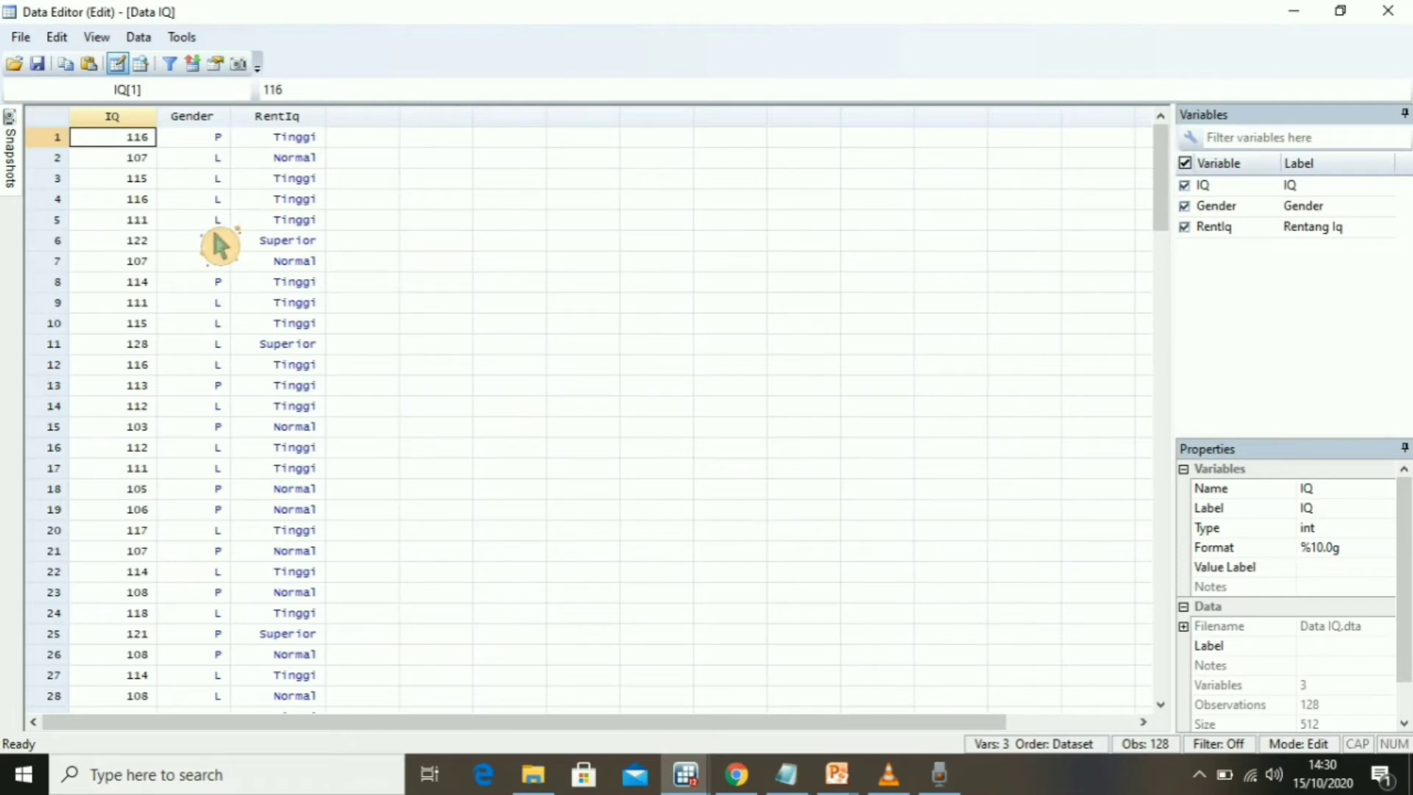
pyautogui.click(215, 126)
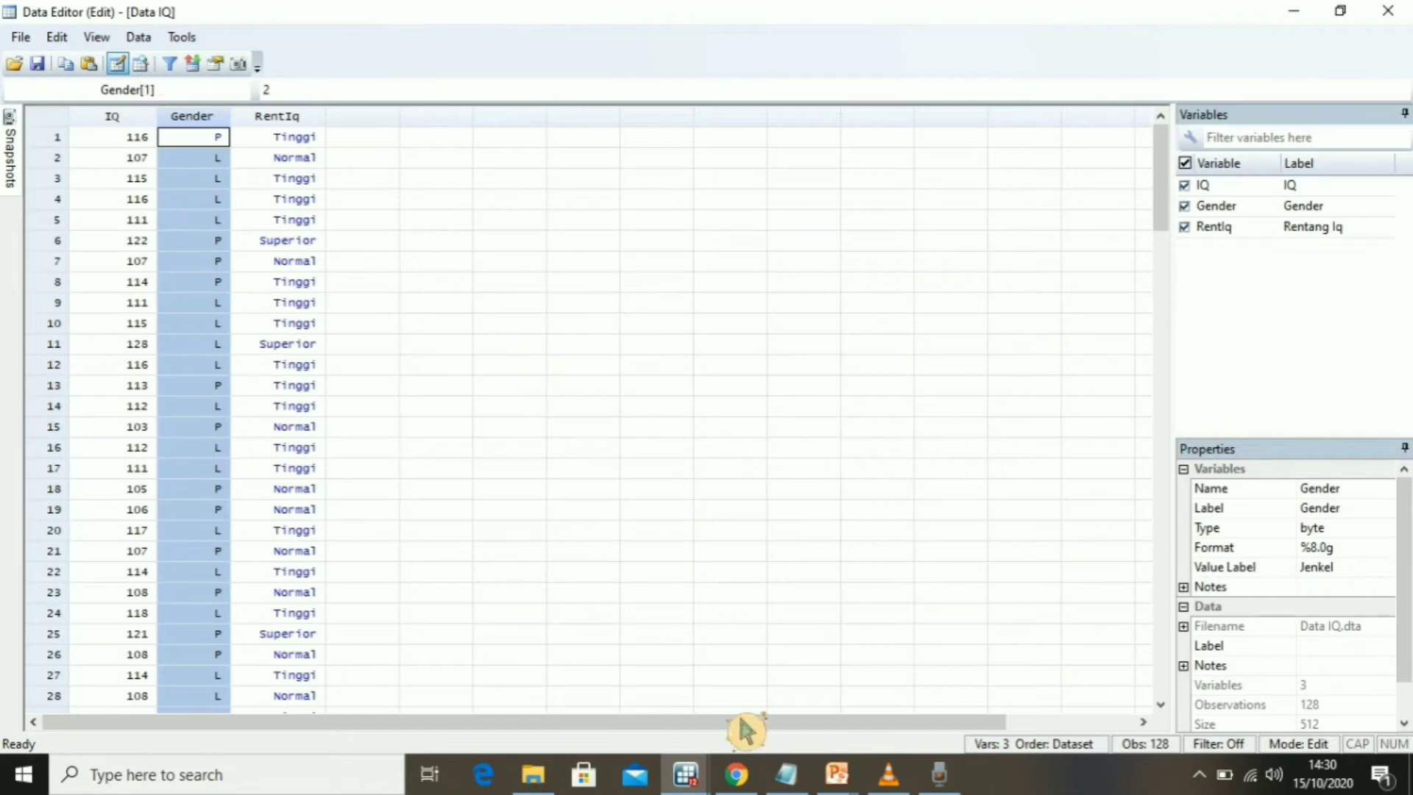
# - Return to the main Stata window and produce a one-way frequency table with Gender as the categorical variable
pyautogui.moveTo(710, 788)
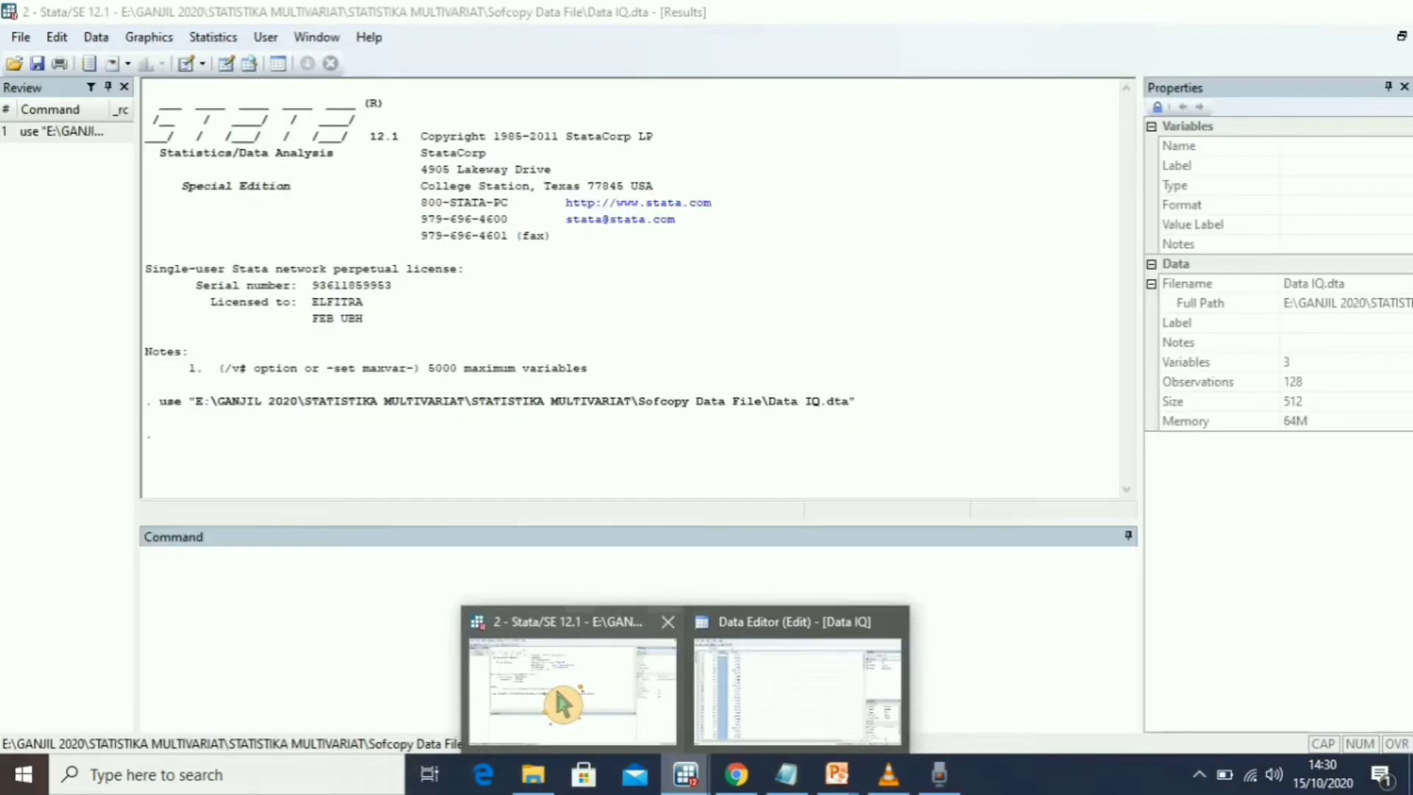
pyautogui.click(562, 701)
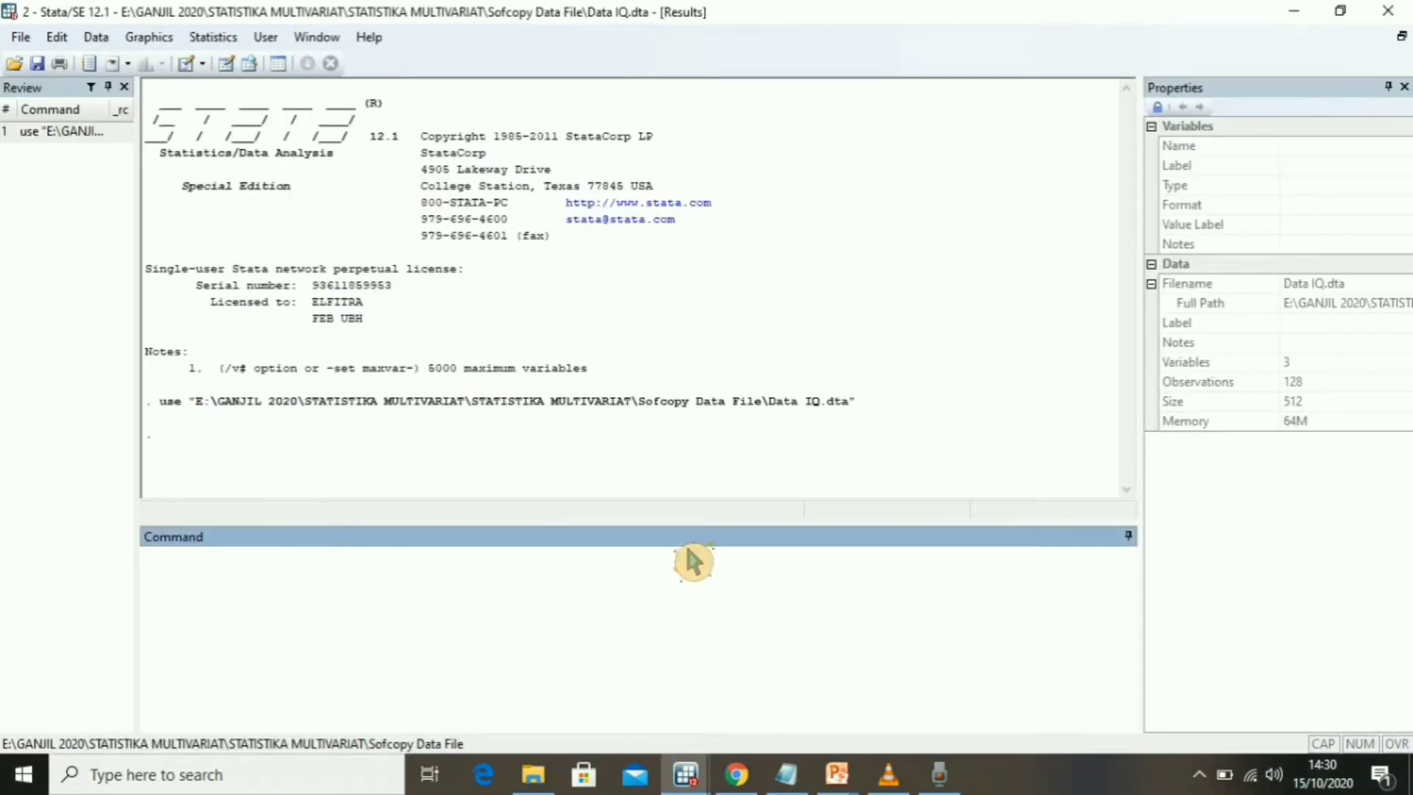
pyautogui.click(217, 38)
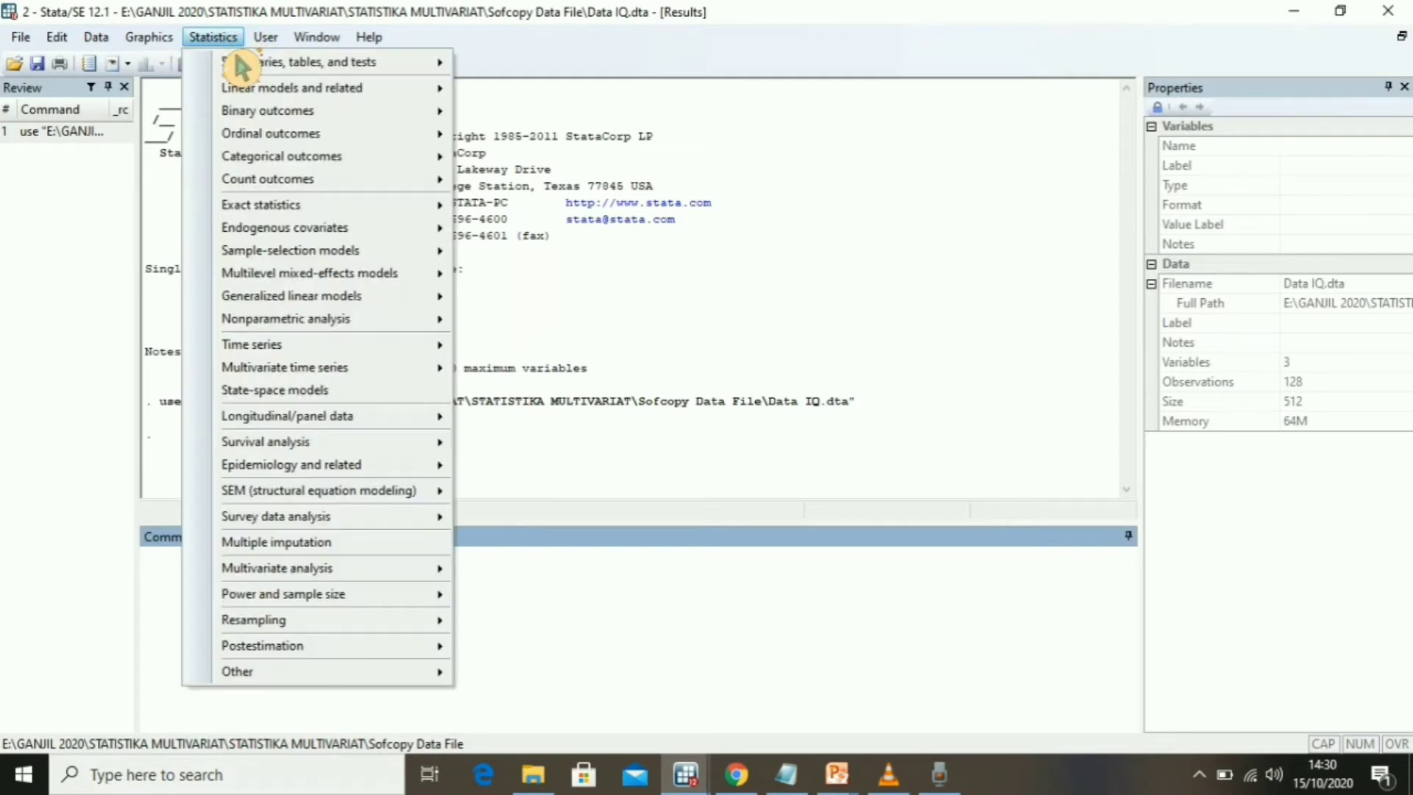
pyautogui.moveTo(242, 65)
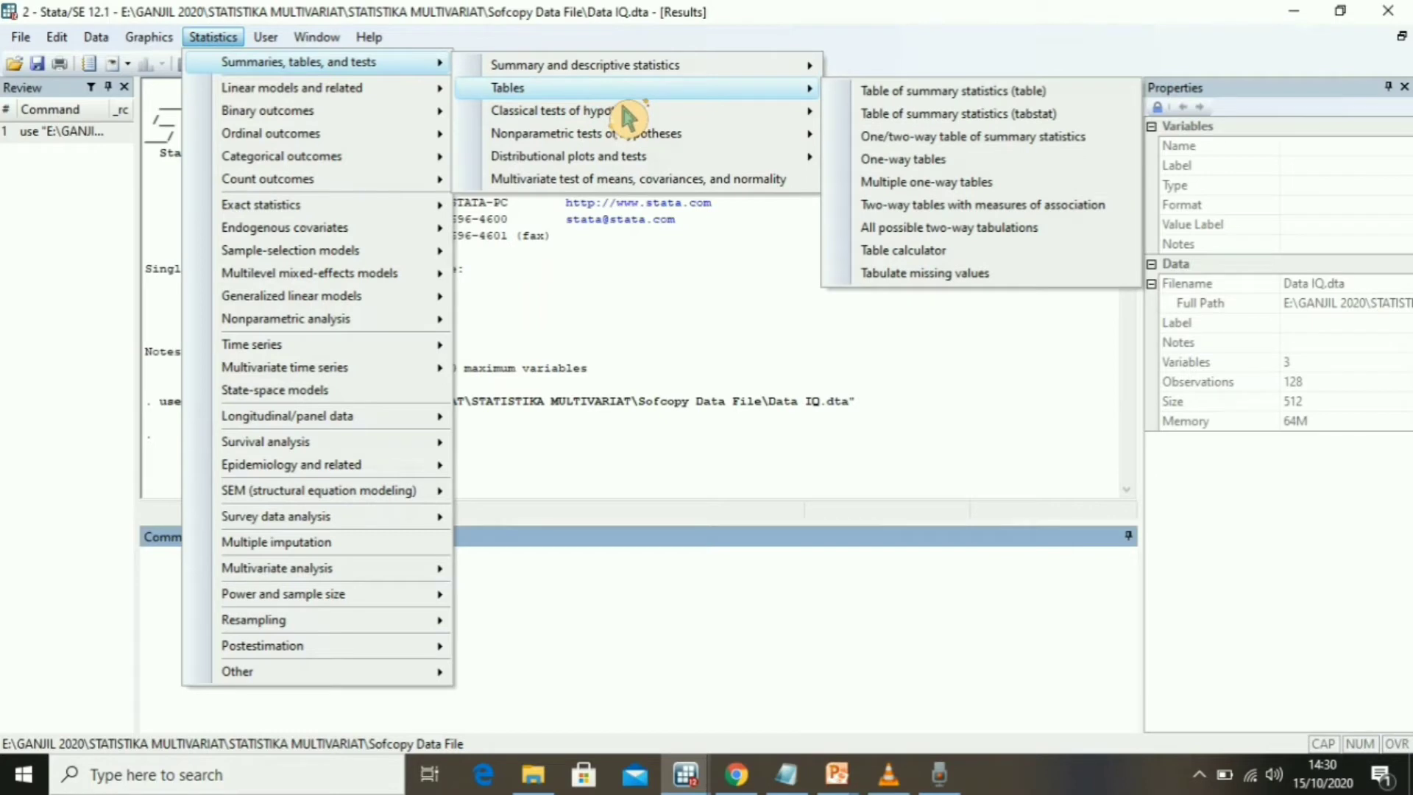
pyautogui.click(920, 188)
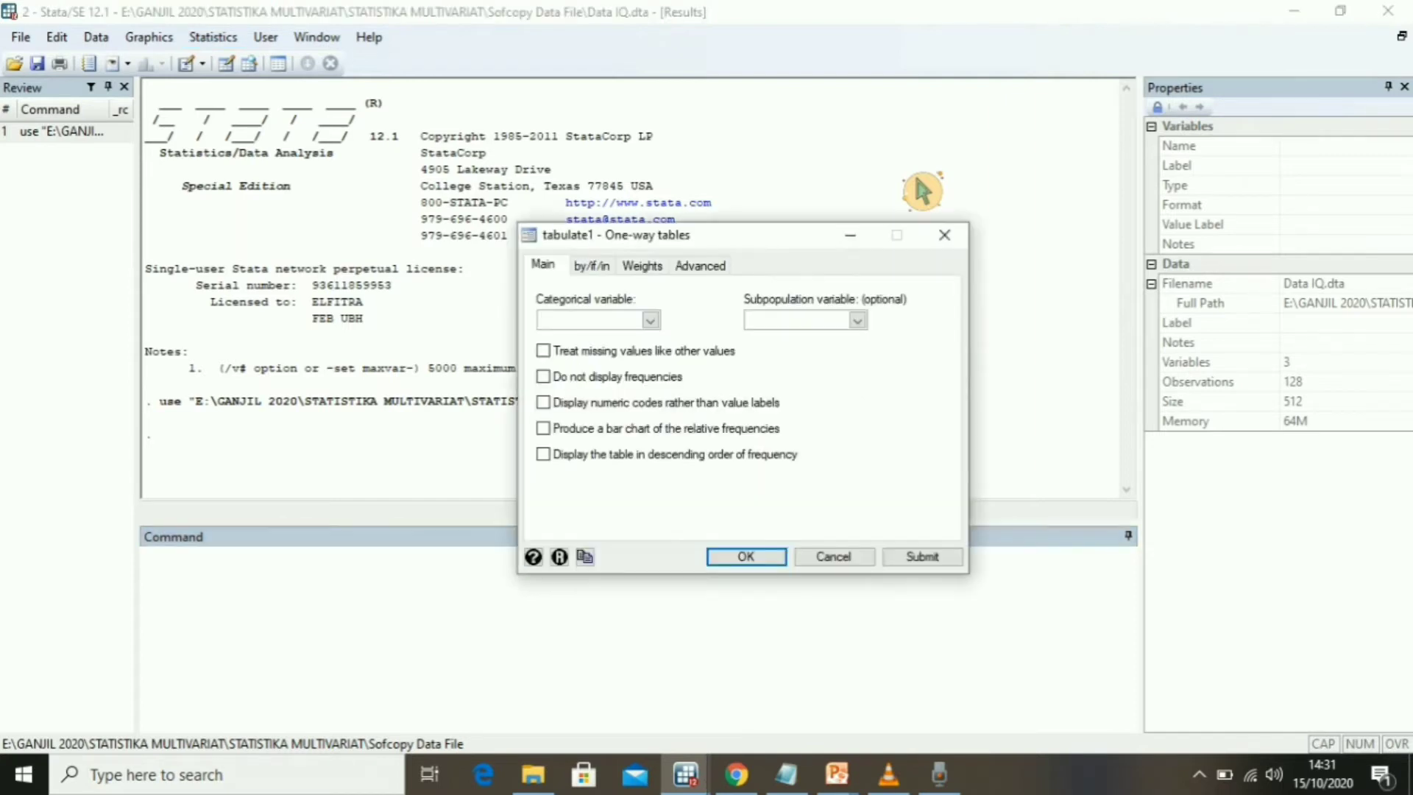
pyautogui.moveTo(803, 254); pyautogui.dragTo(517, 121)
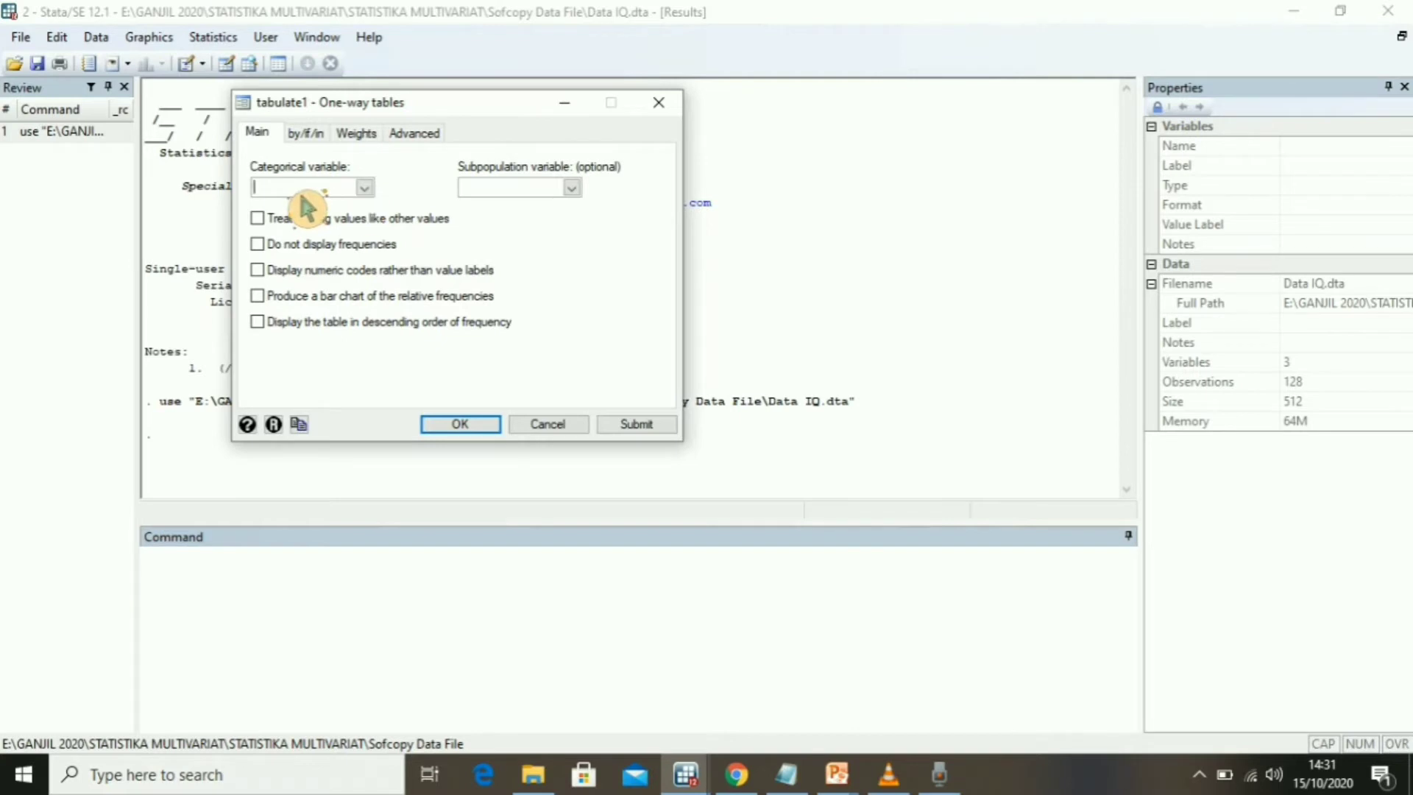
pyautogui.click(365, 189)
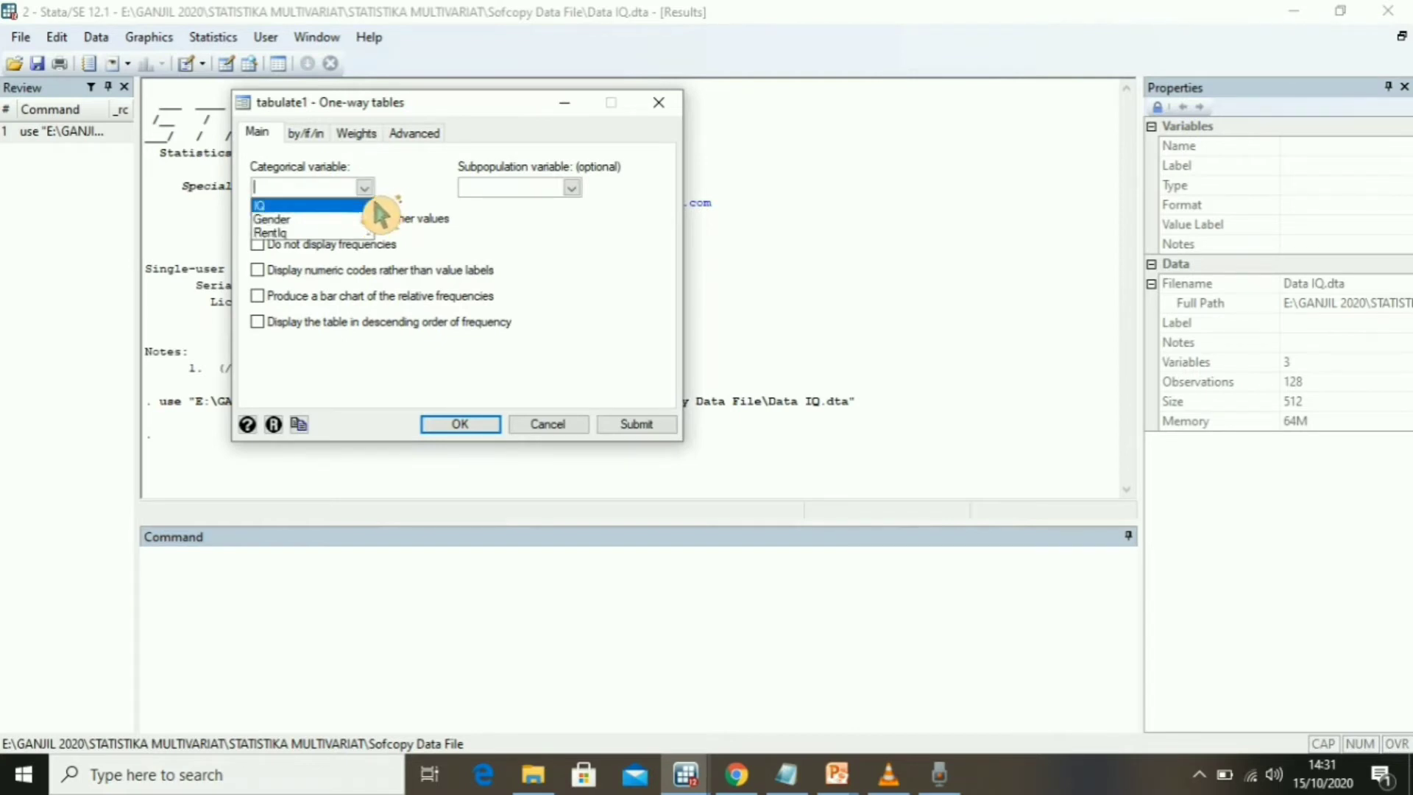
pyautogui.click(343, 221)
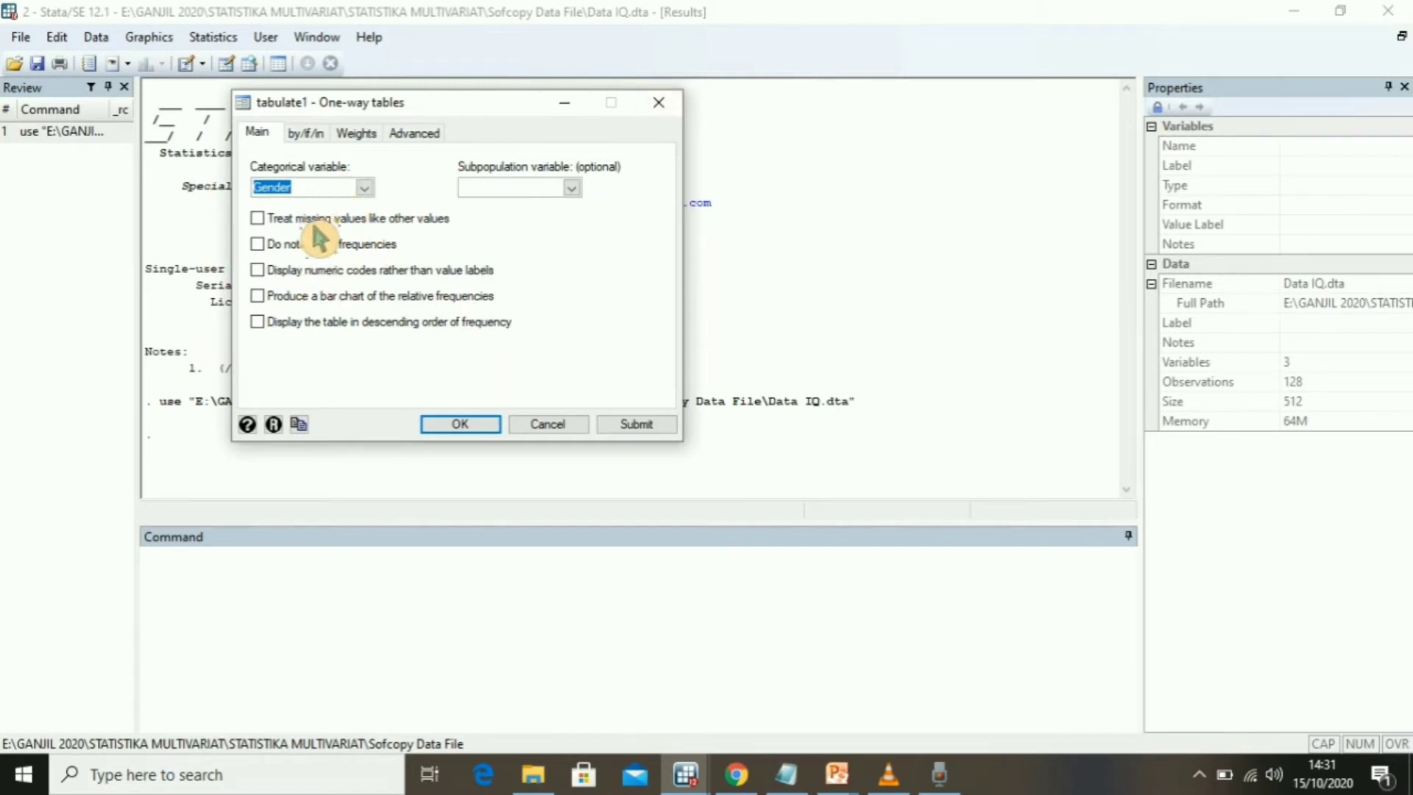
pyautogui.click(486, 425)
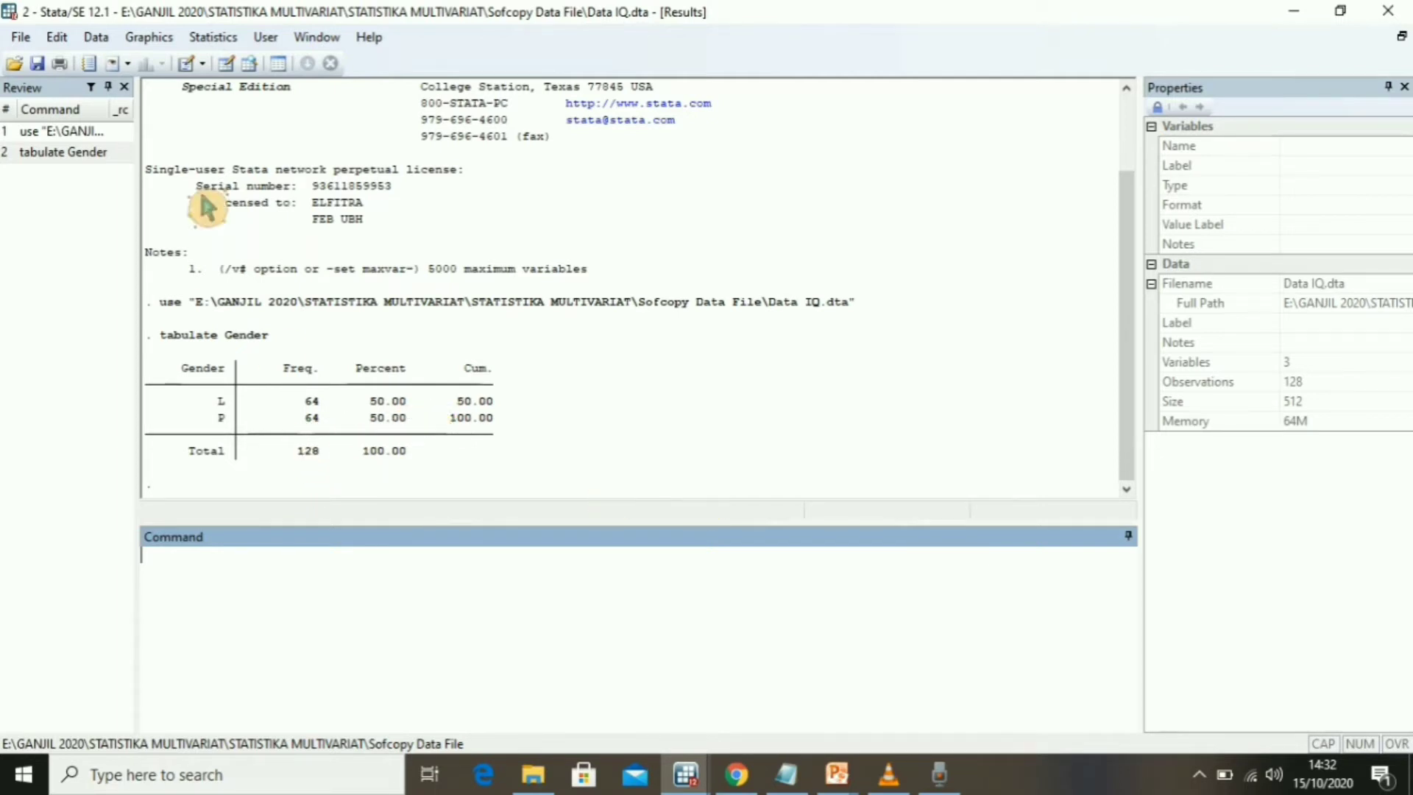
# - Produce a one-way frequency table with RentIq as the categorical variable
pyautogui.click(213, 37)
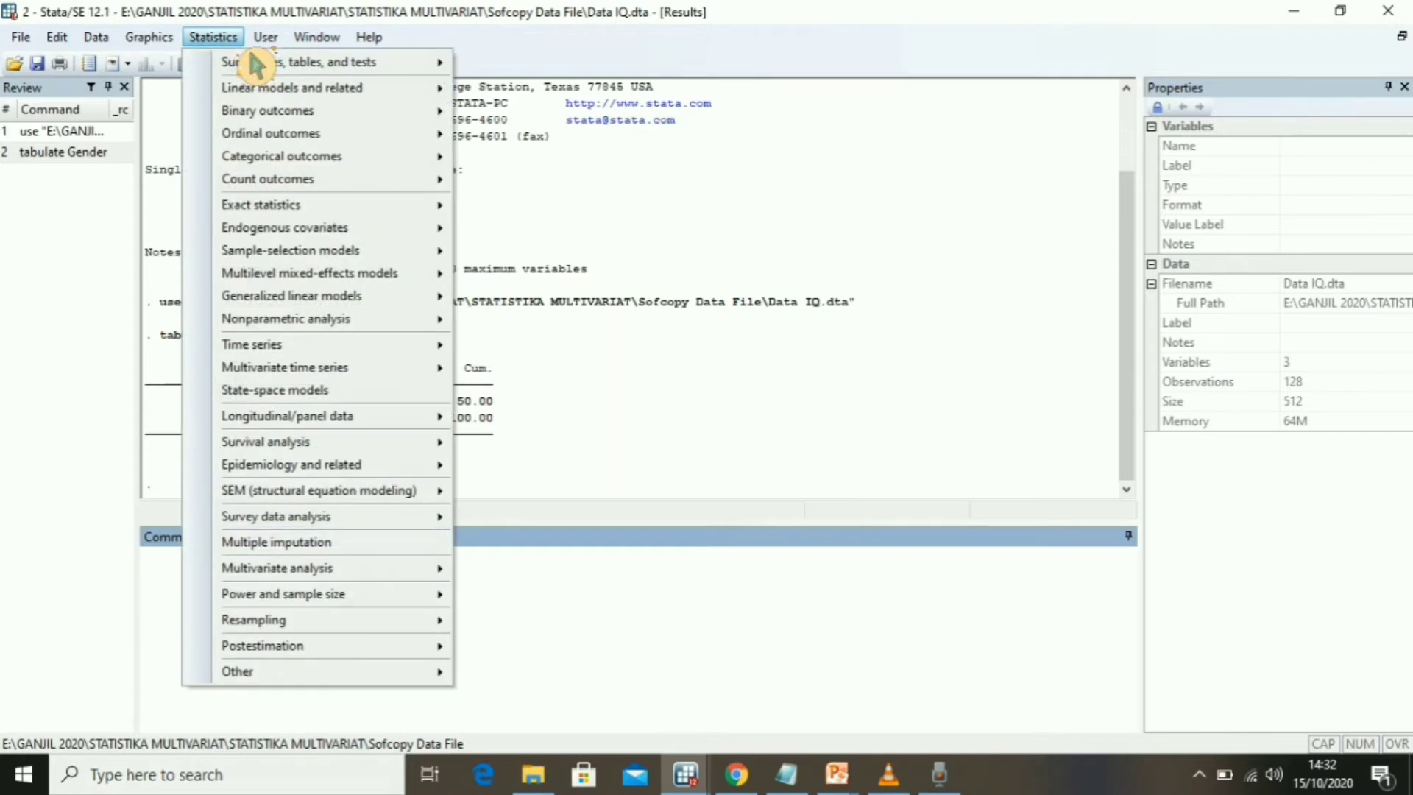
pyautogui.moveTo(423, 71)
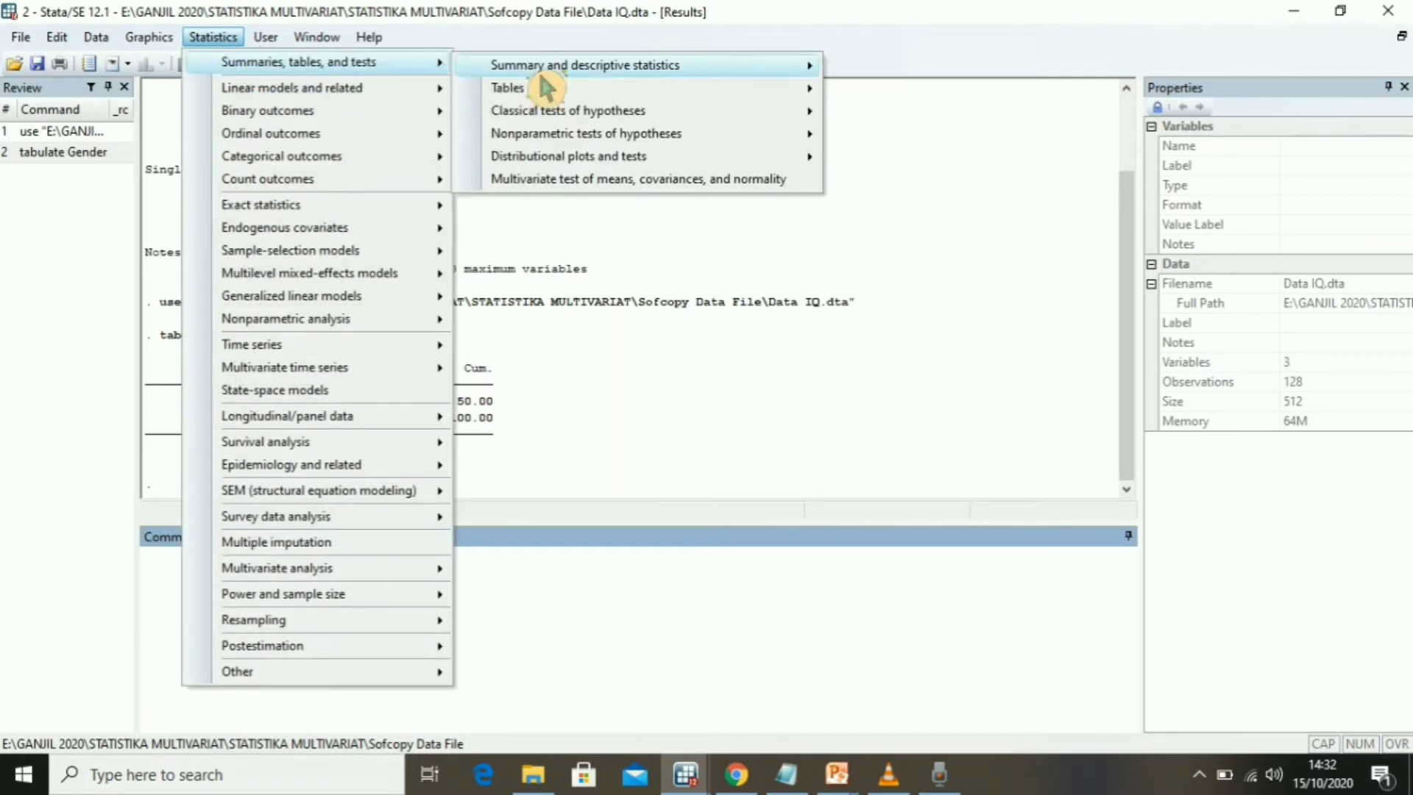
pyautogui.moveTo(600, 94)
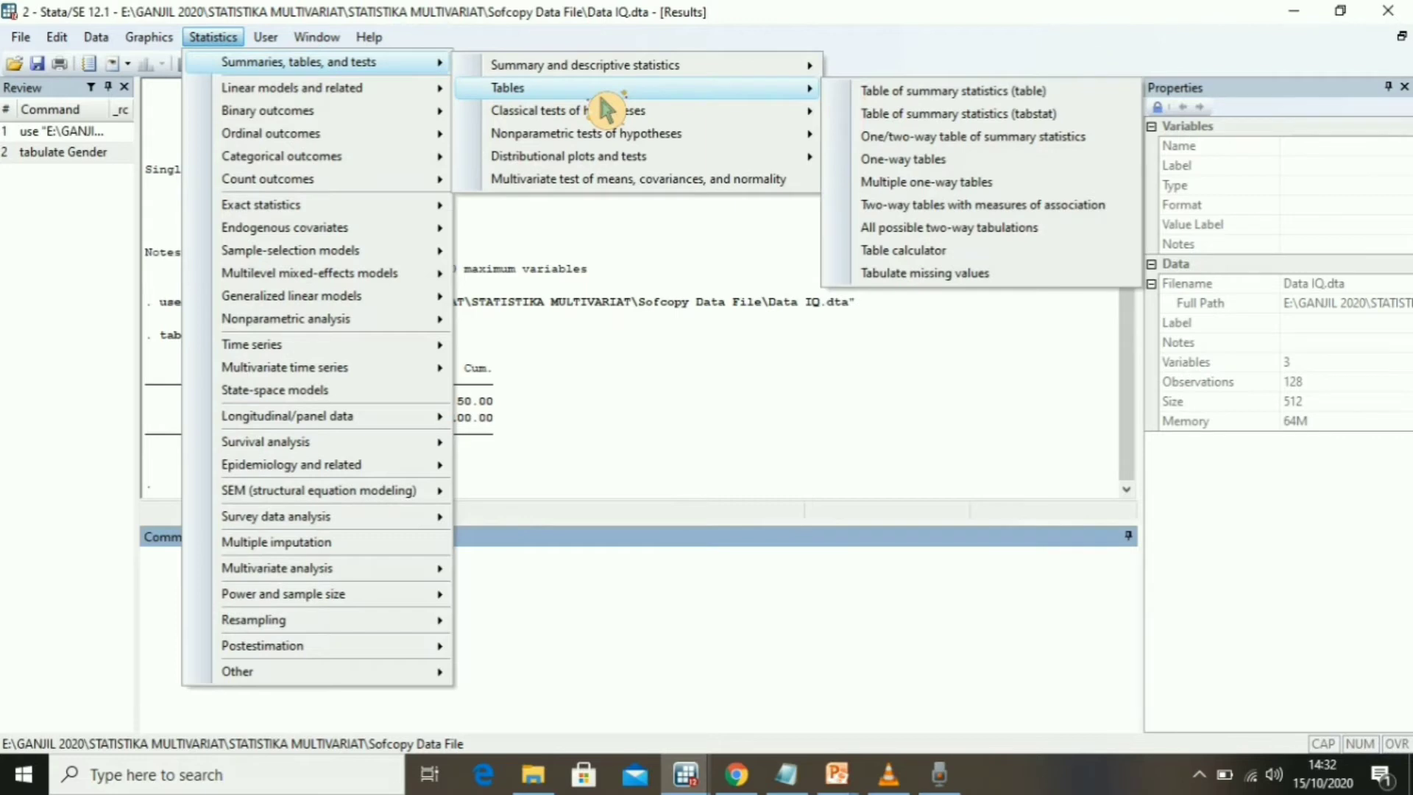
pyautogui.click(978, 167)
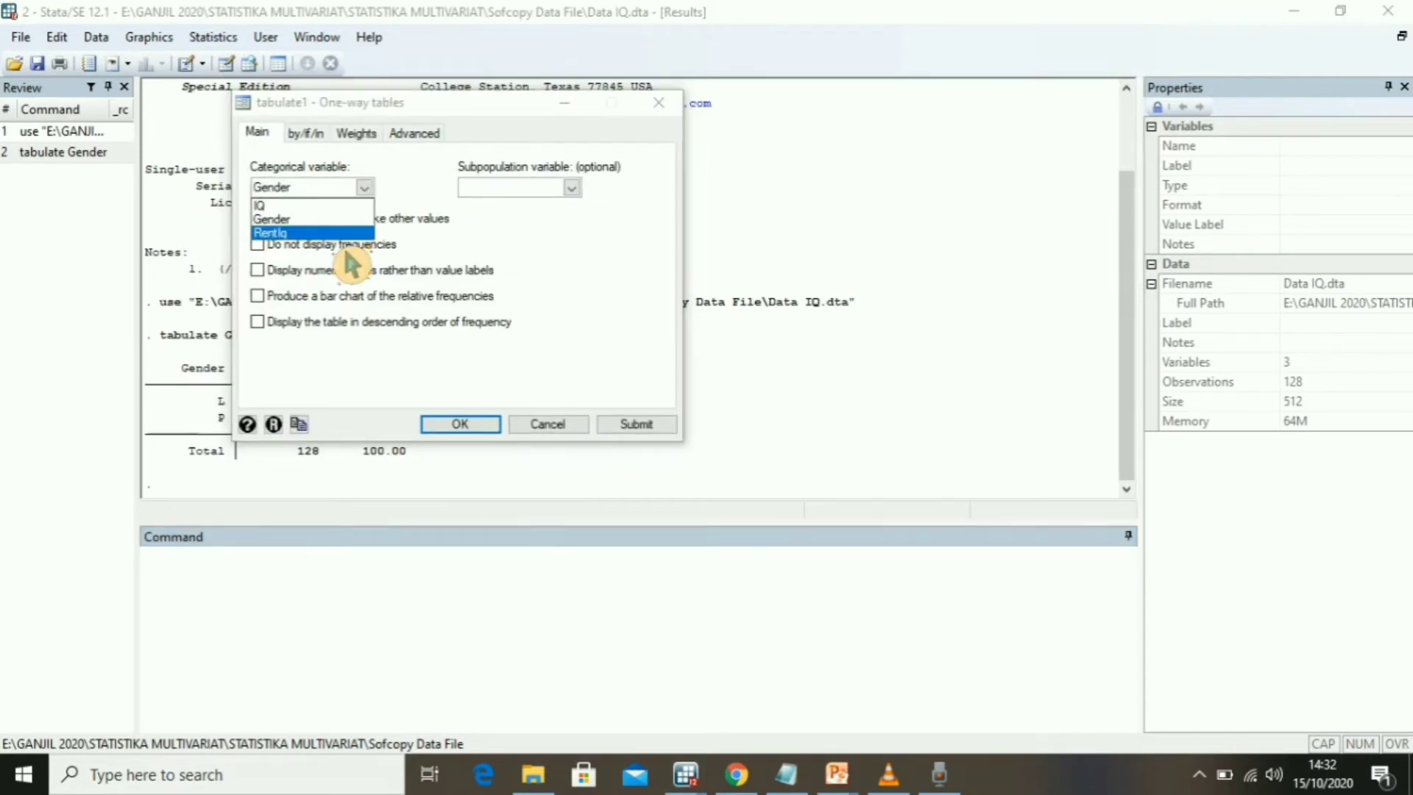
pyautogui.click(346, 233)
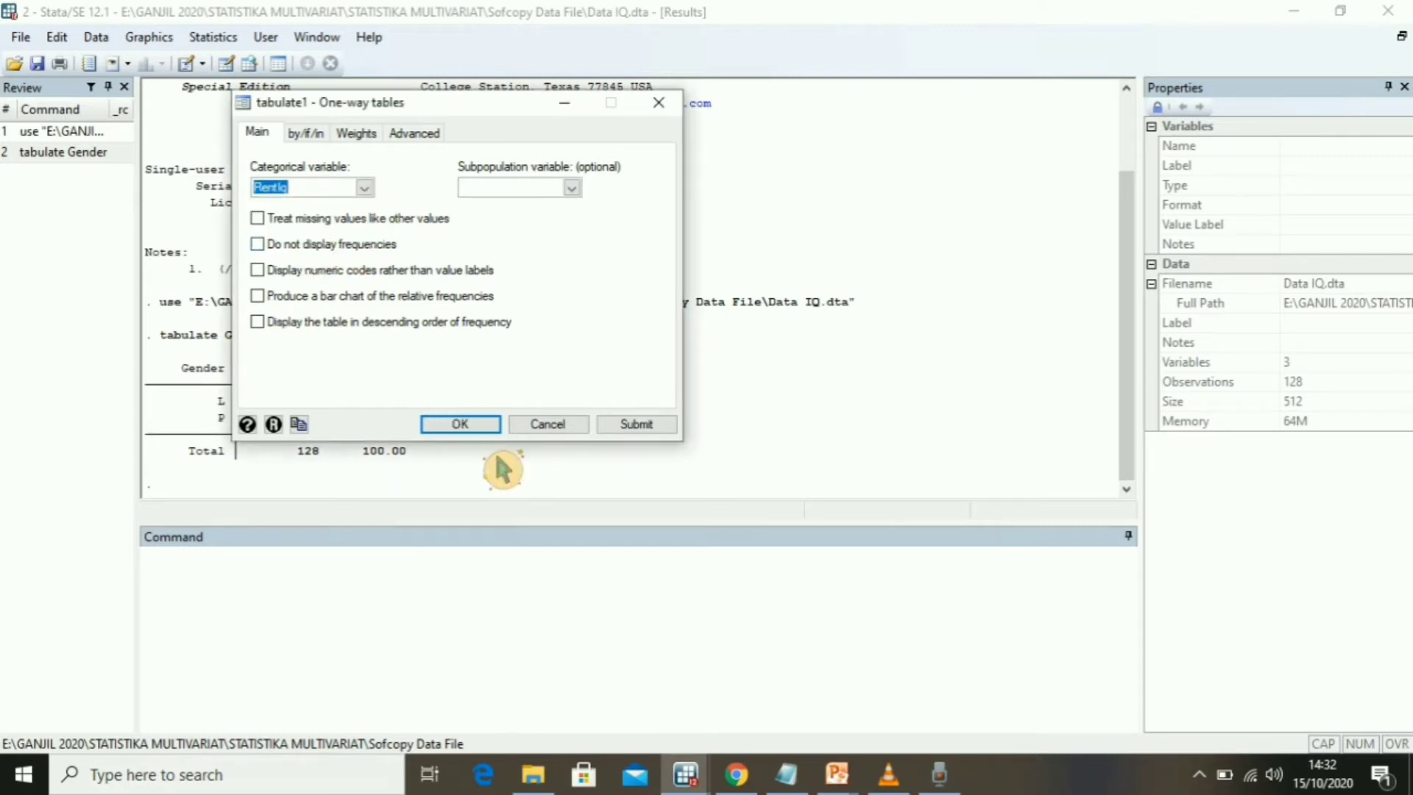
pyautogui.click(492, 428)
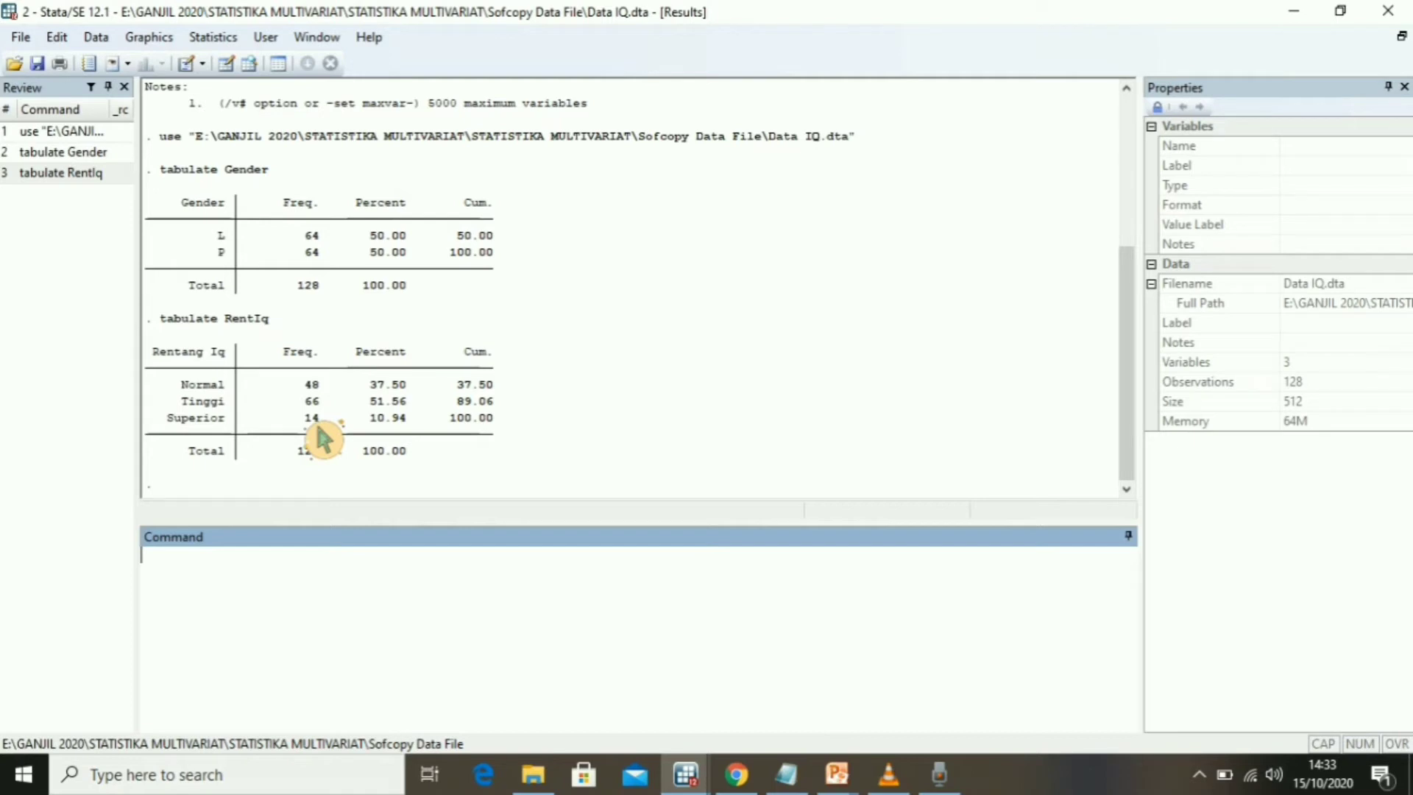
# - Switch to PowerPoint to view the variable description slide, and return to the Data IQ records in Stata's Data Editor
pyautogui.click(836, 773)
pyautogui.click(916, 728)
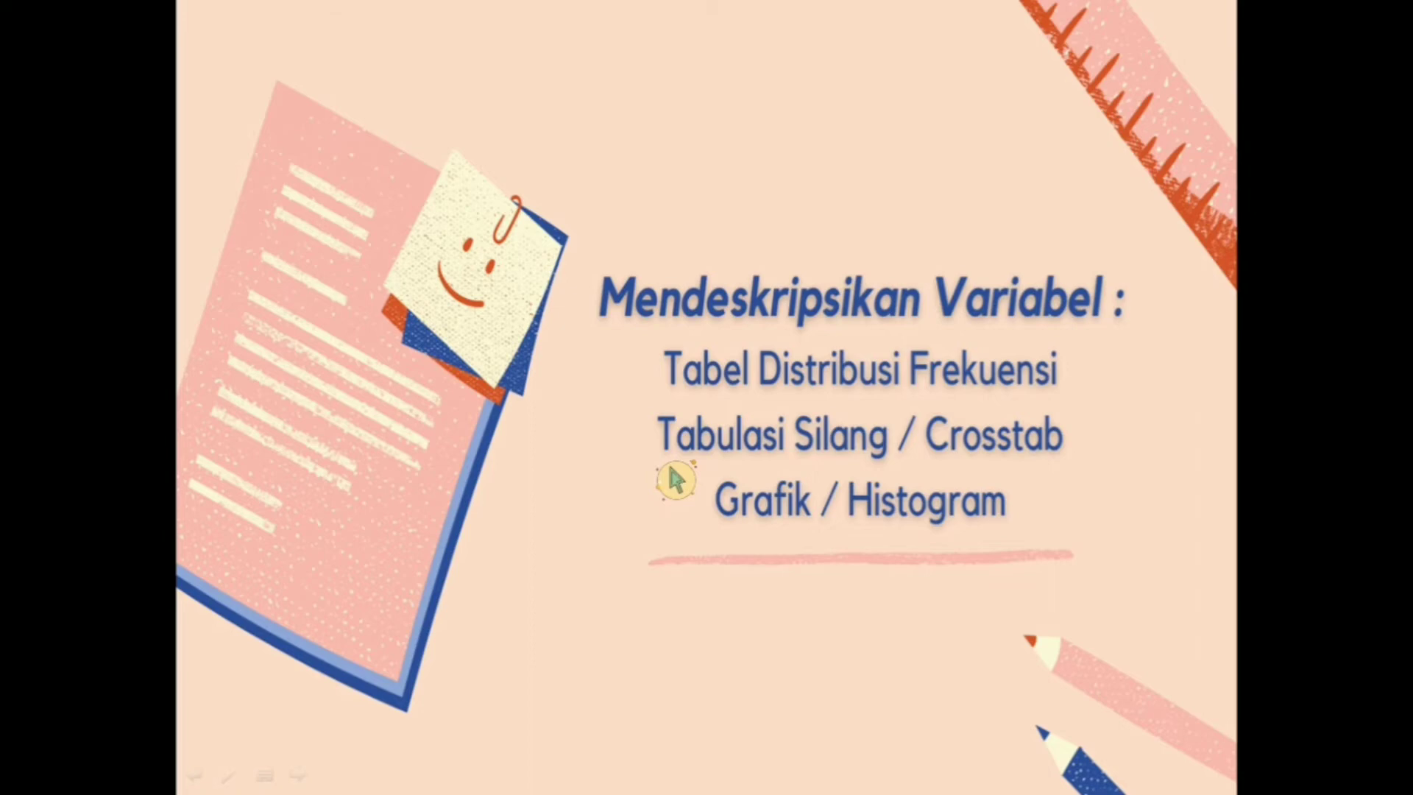
pyautogui.press('super')
pyautogui.click(736, 663)
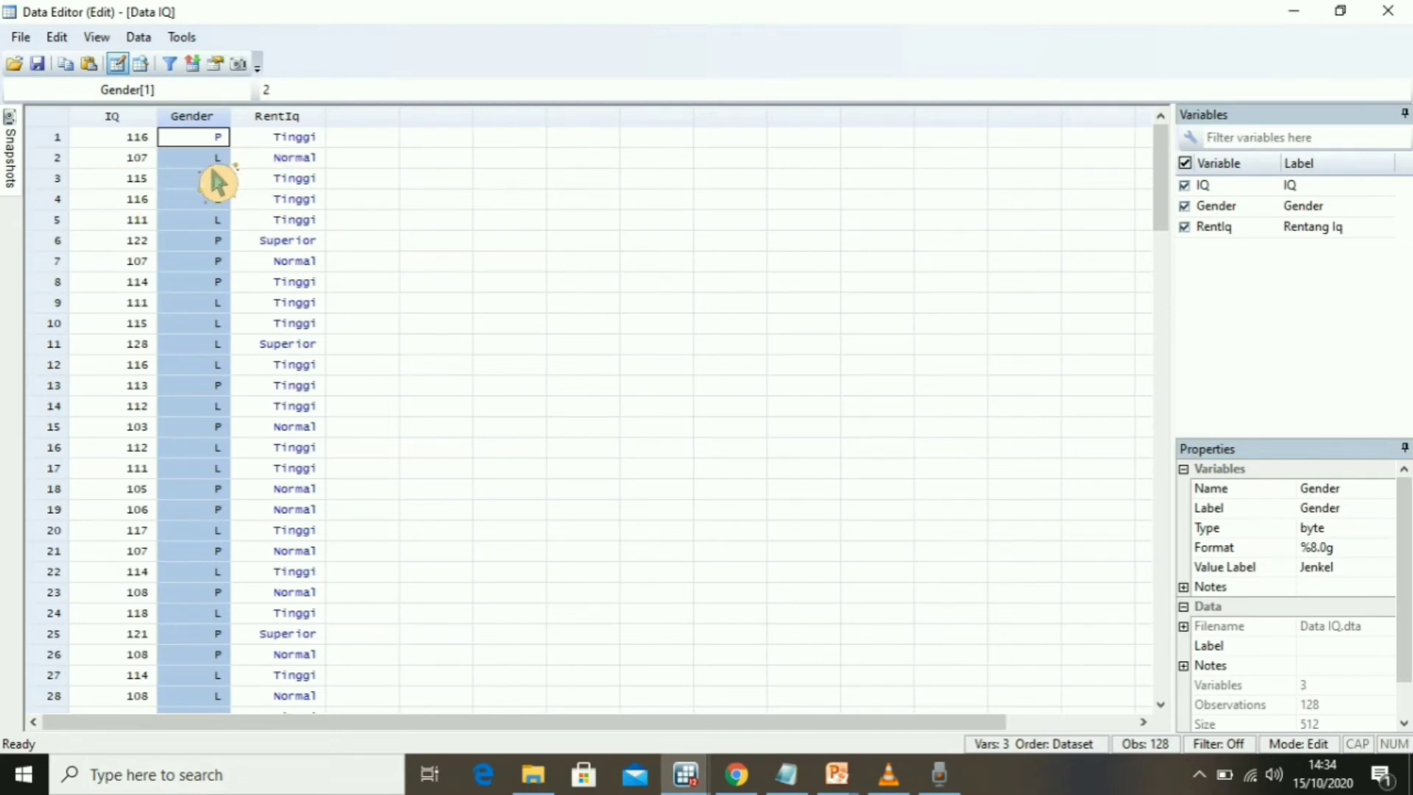
pyautogui.click(515, 307)
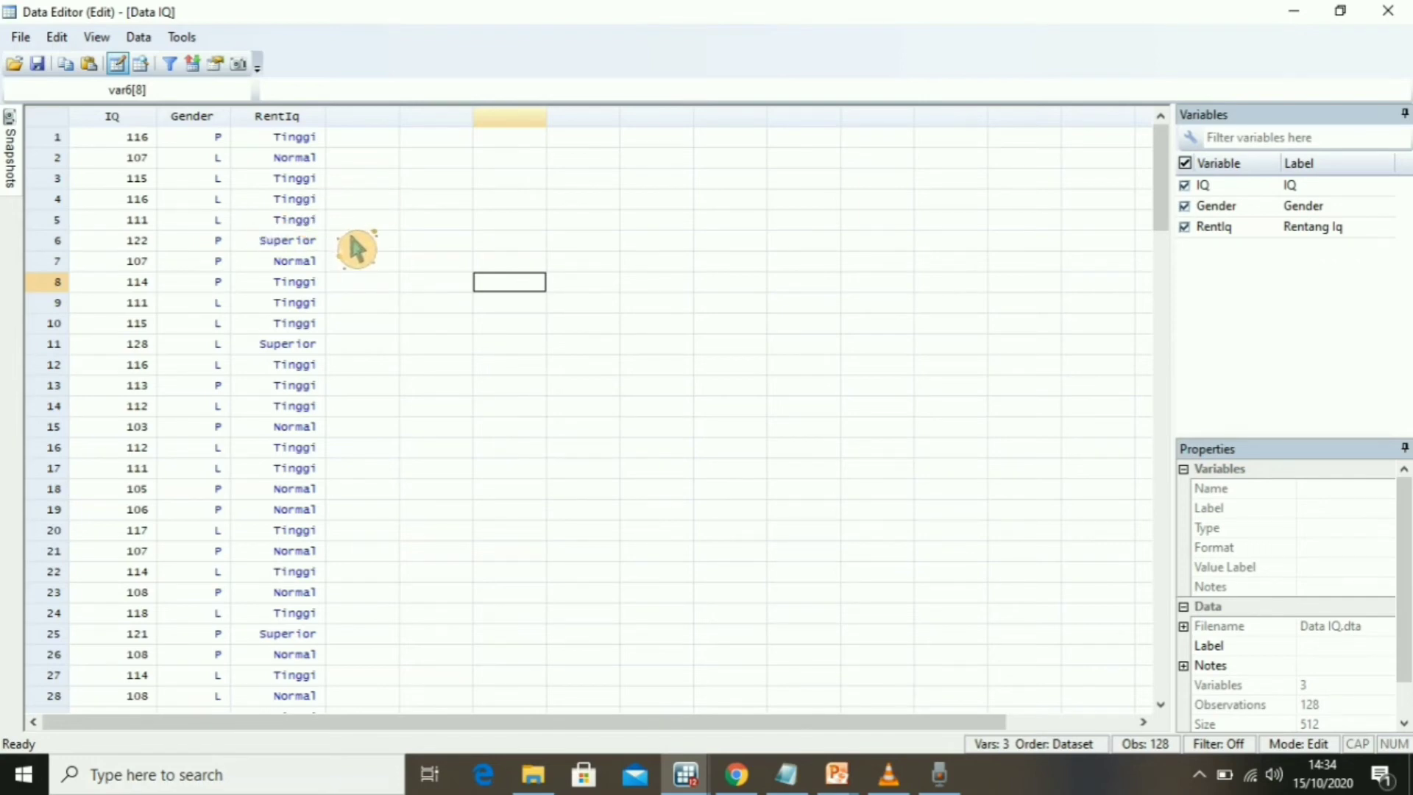
# - Return to the main Stata window and open the table of summary statistics (table) dialog, positioned clear of the tabulation results
pyautogui.click(710, 787)
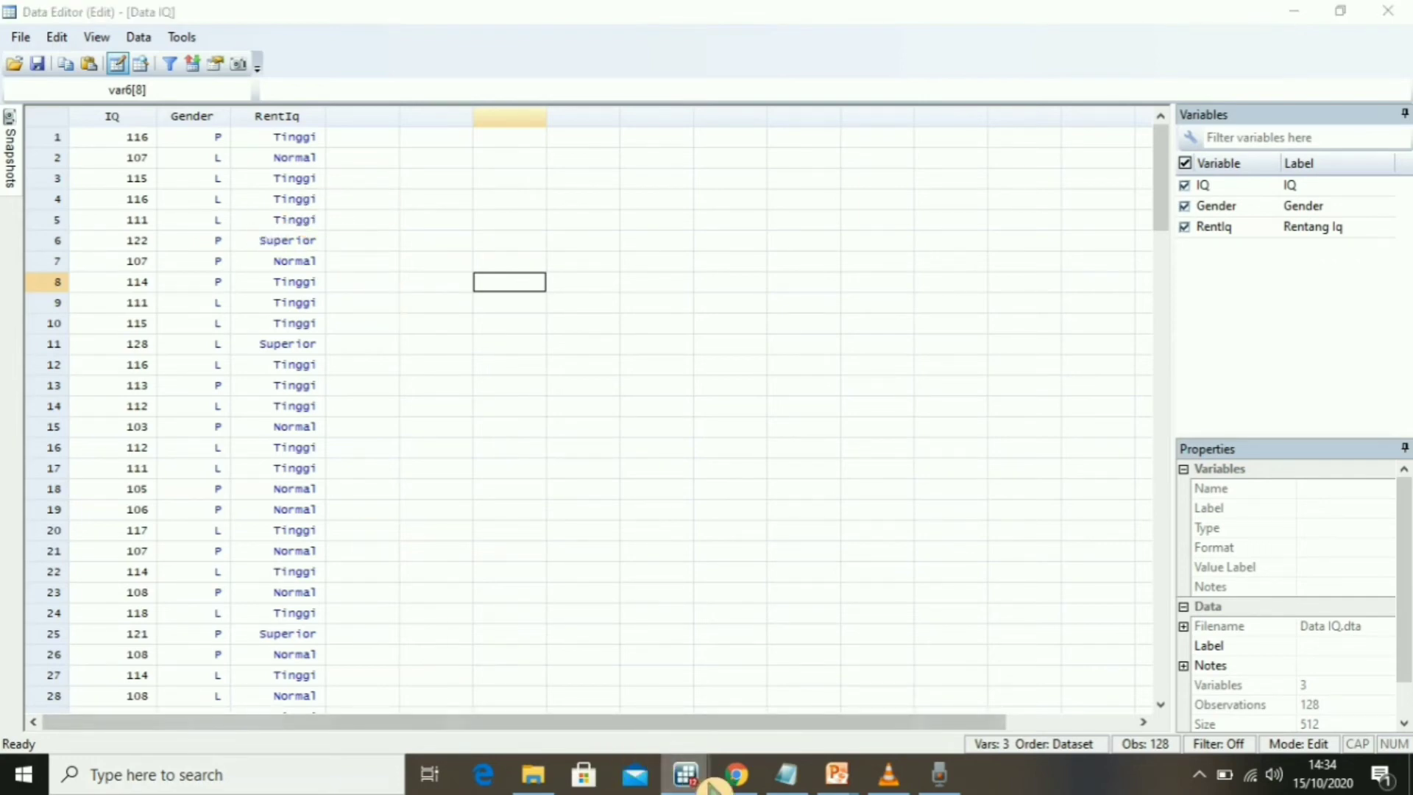
pyautogui.click(577, 700)
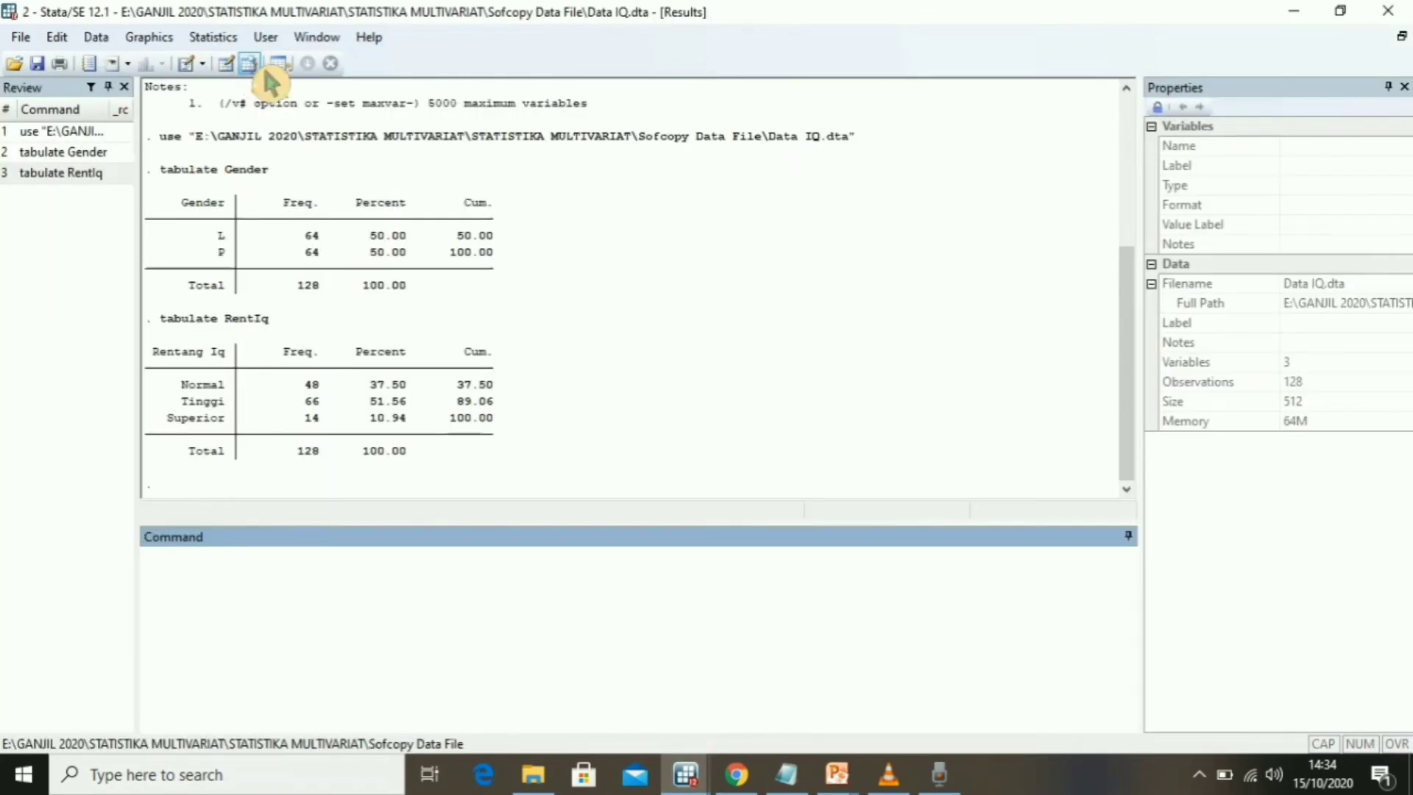
pyautogui.click(221, 37)
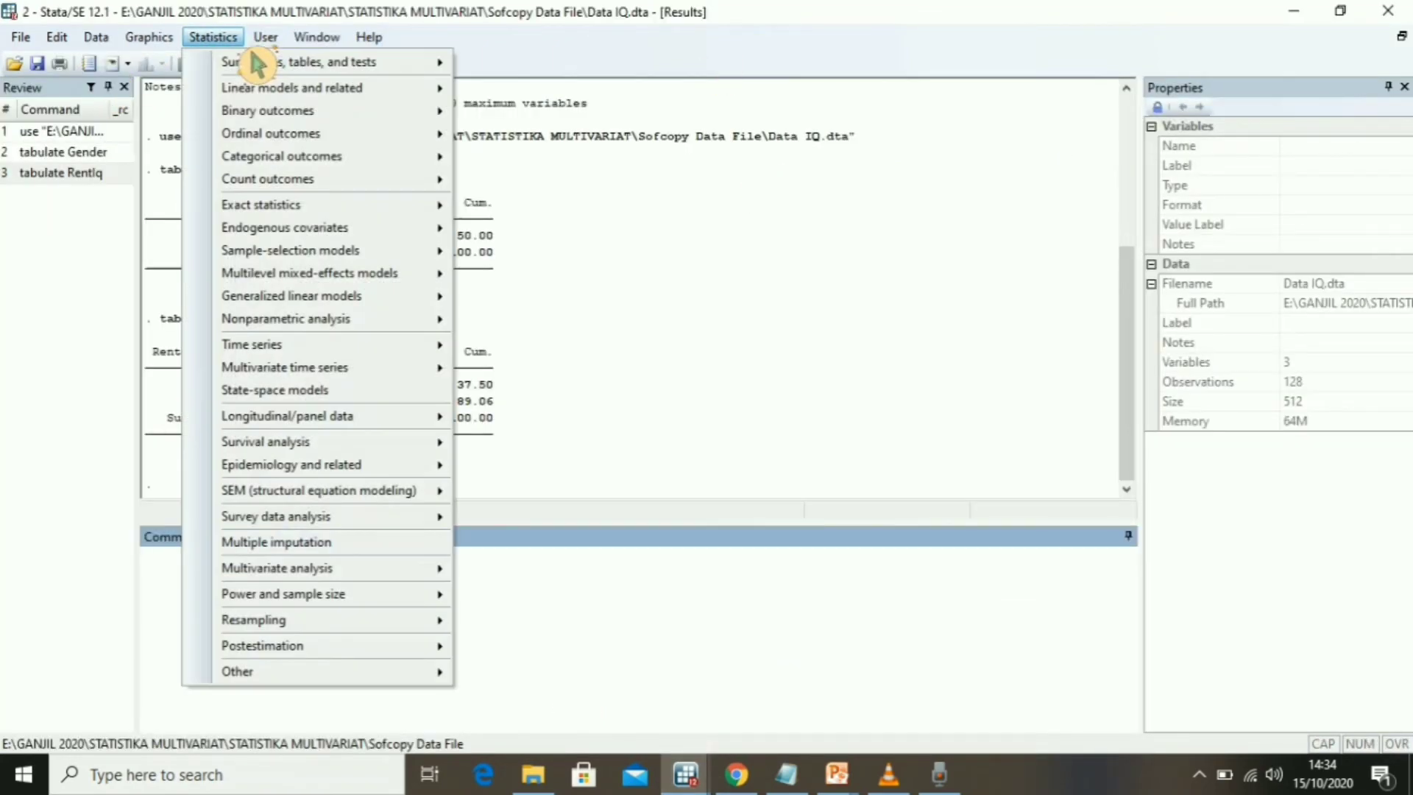
pyautogui.moveTo(272, 66)
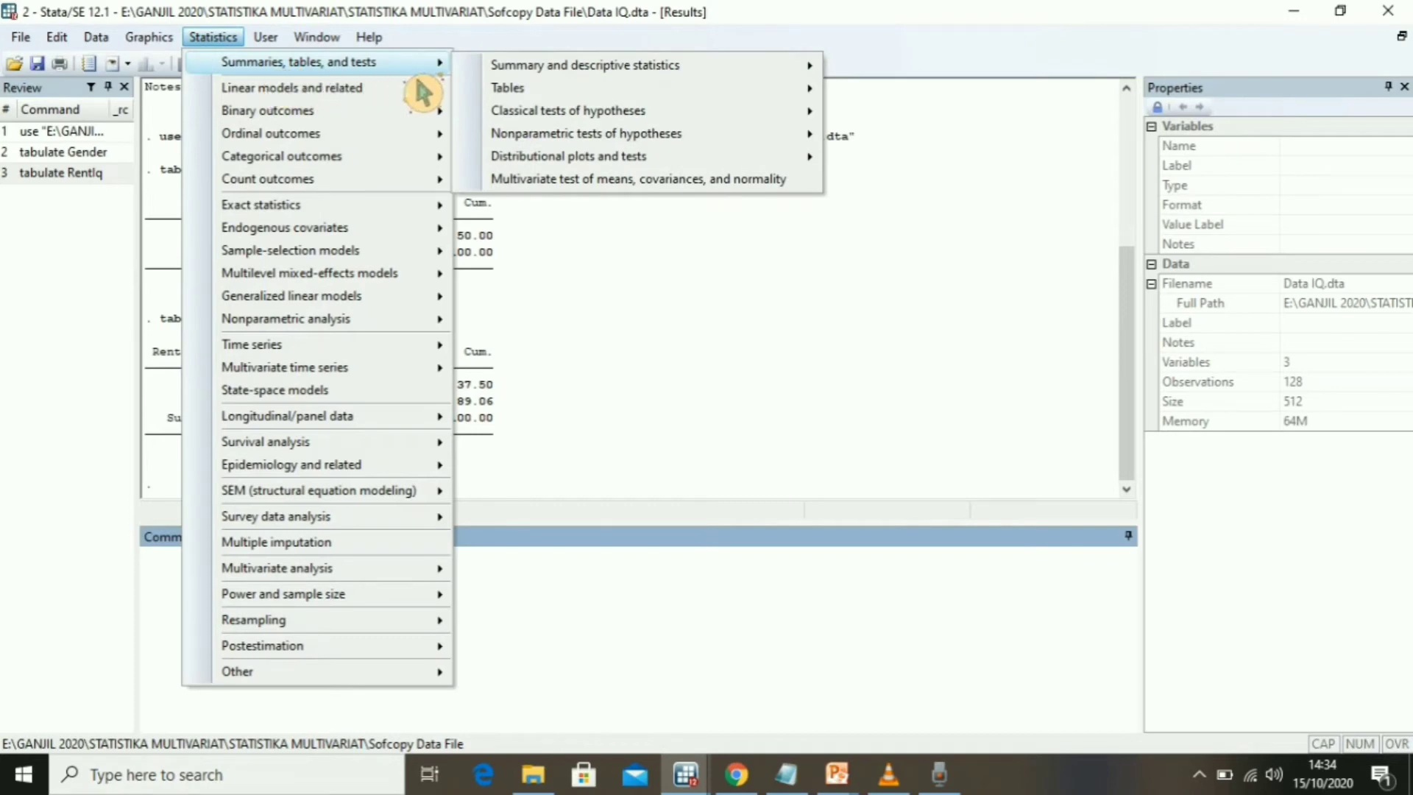
pyautogui.moveTo(556, 94)
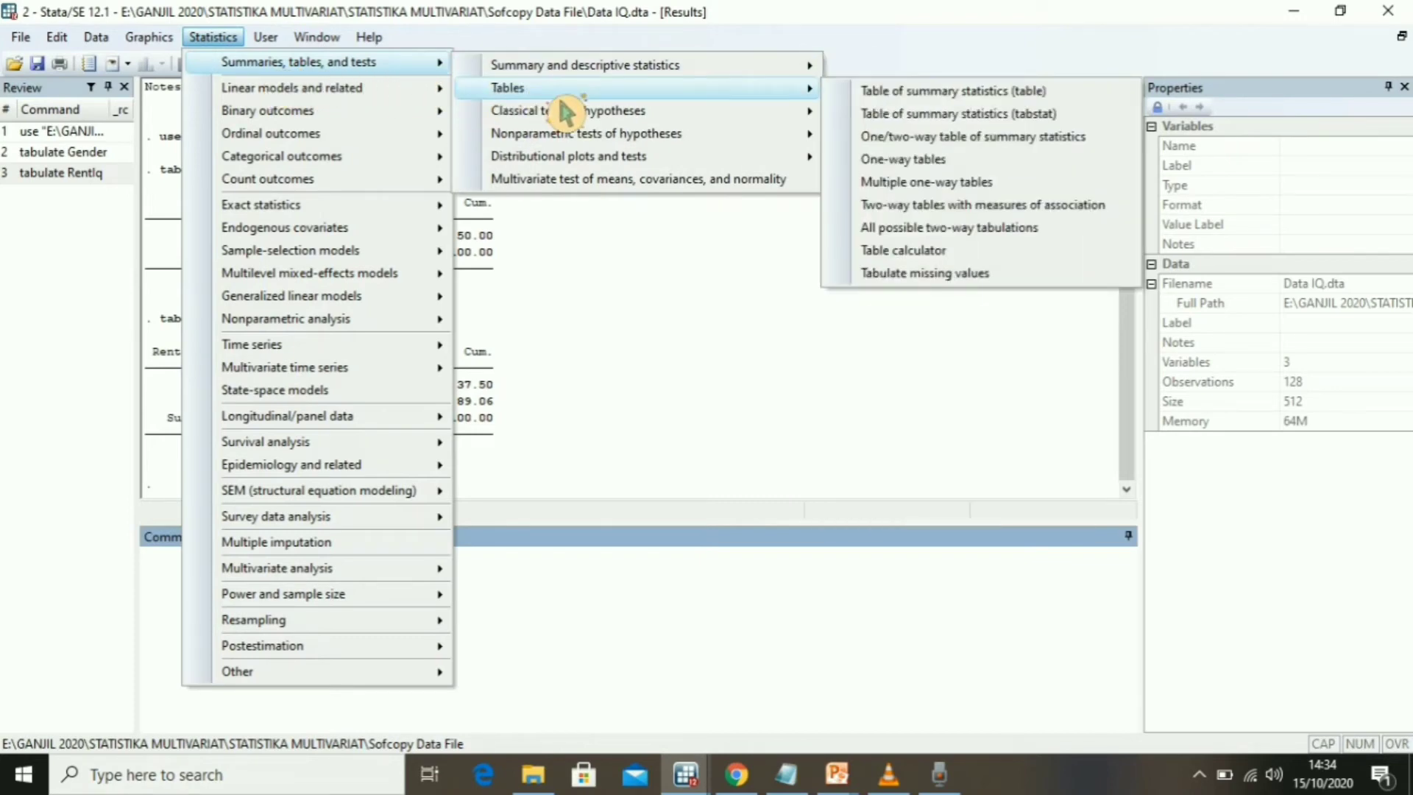
pyautogui.click(949, 101)
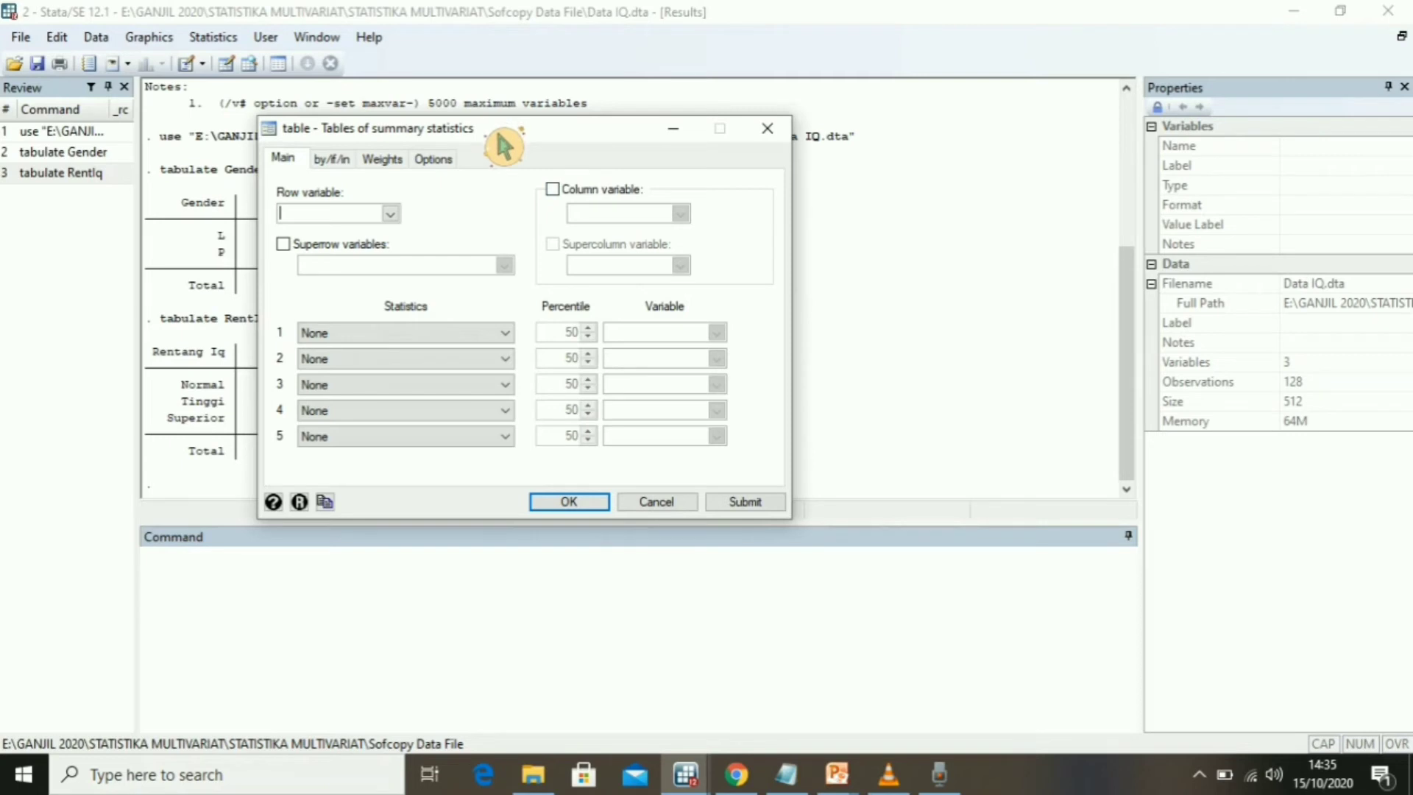
pyautogui.moveTo(503, 144); pyautogui.dragTo(522, 52)
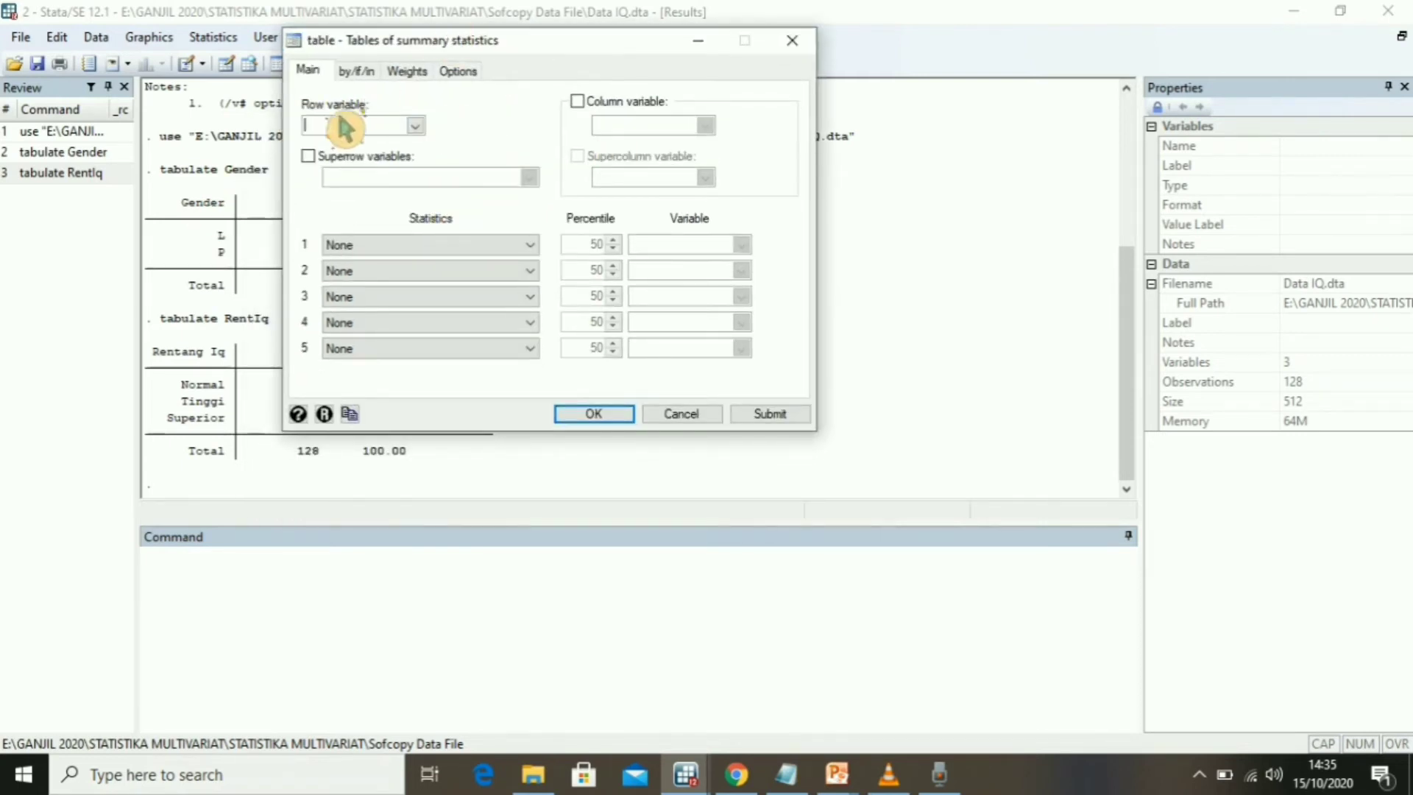
# - Set RentIq as the row variable and Gender as the column variable of the summary table
pyautogui.click(358, 130)
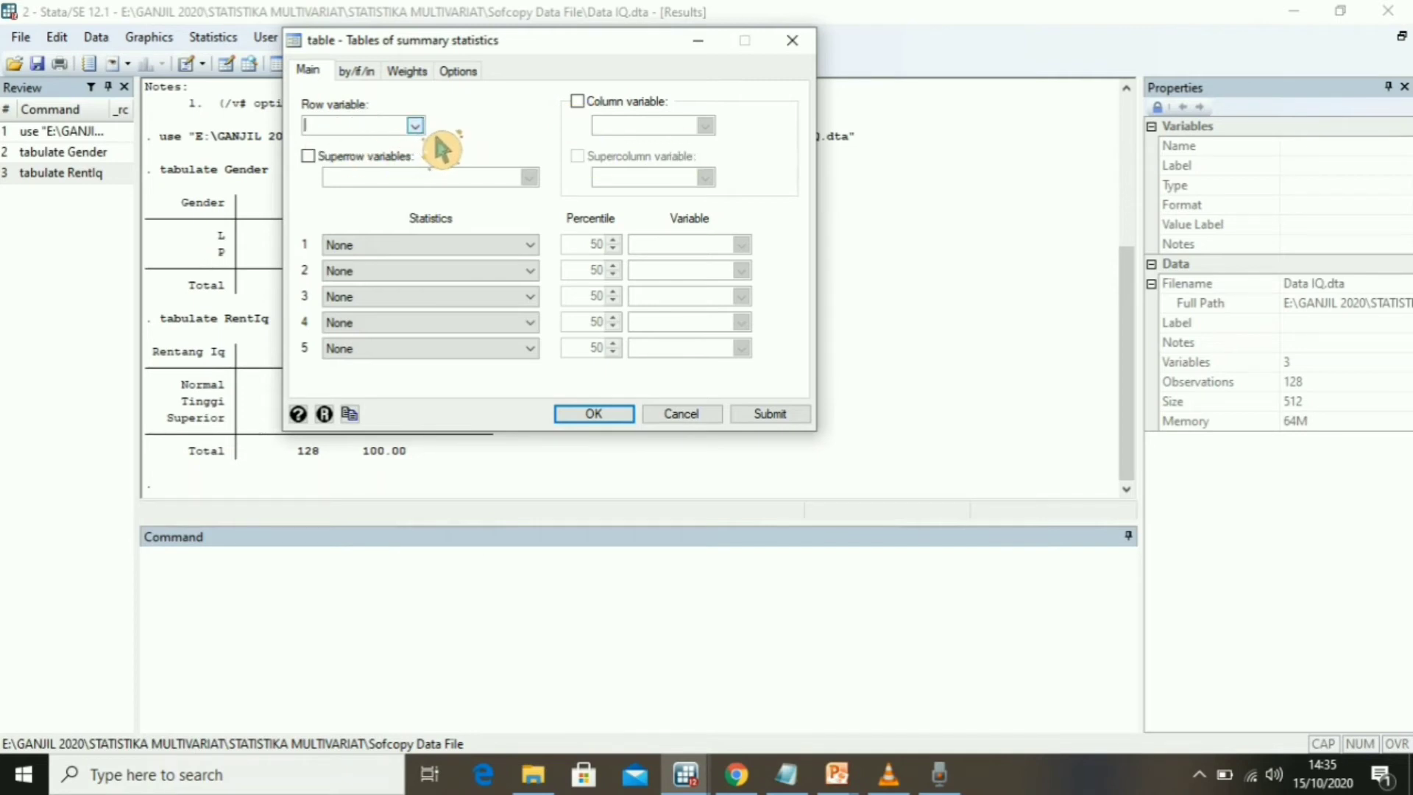
pyautogui.hotkey('alt', 'Down')
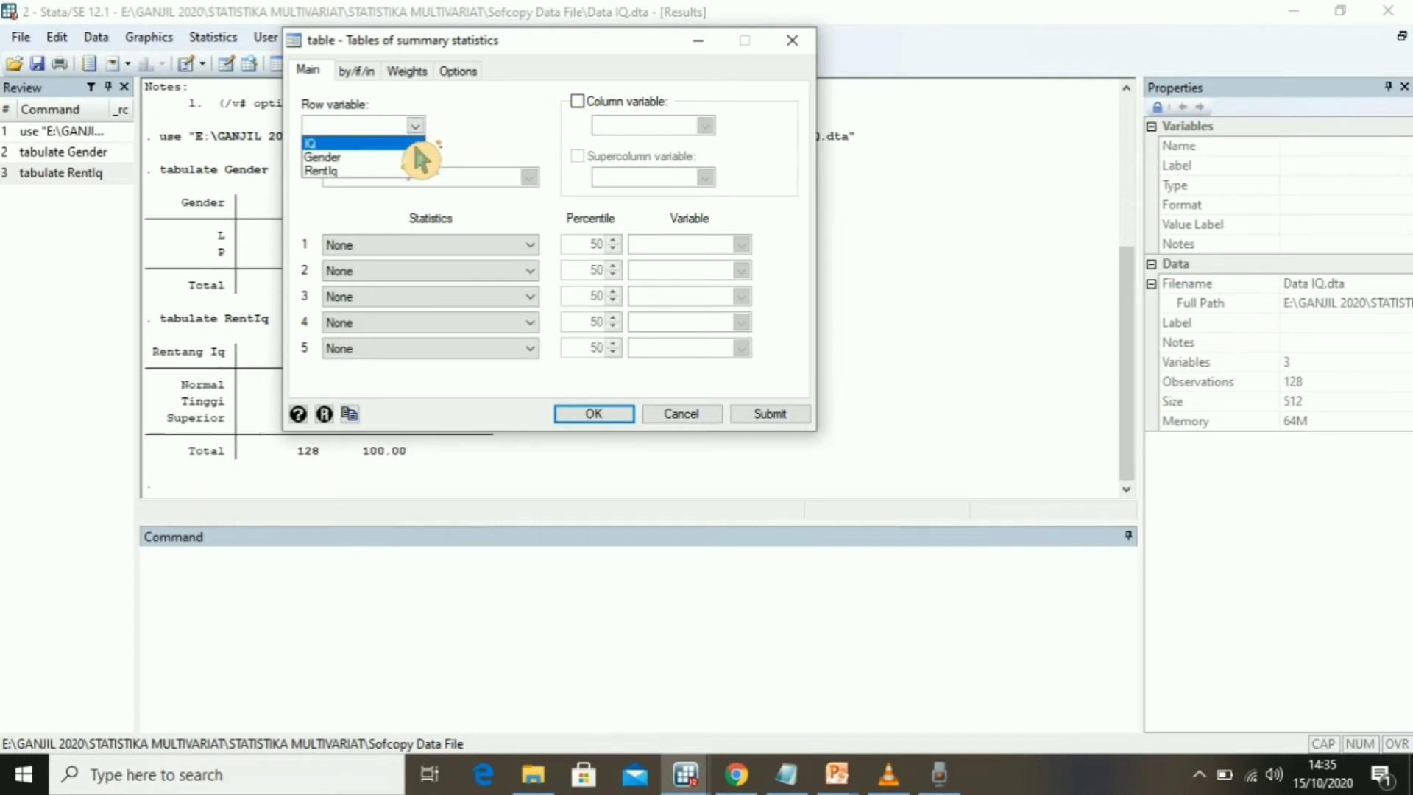
pyautogui.click(376, 186)
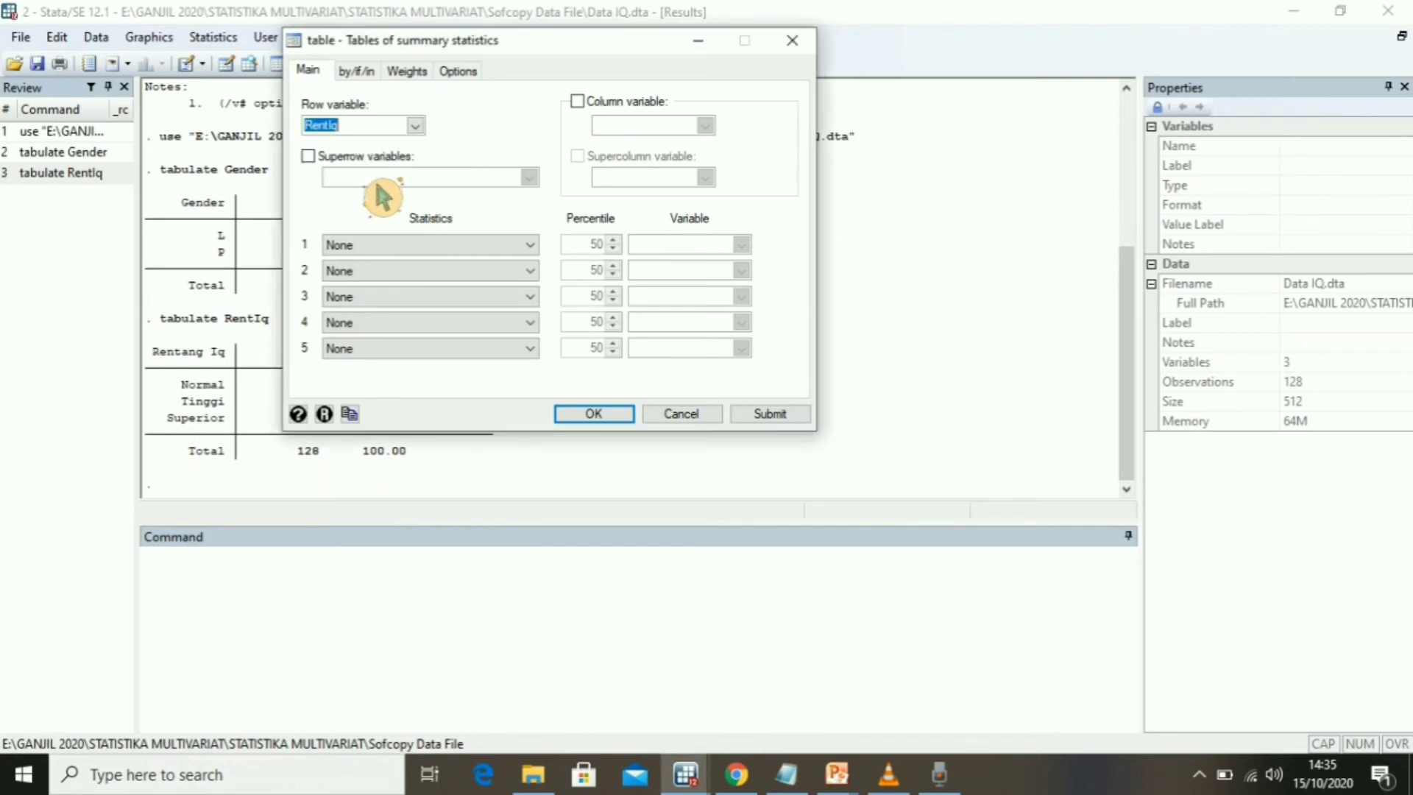
pyautogui.click(579, 101)
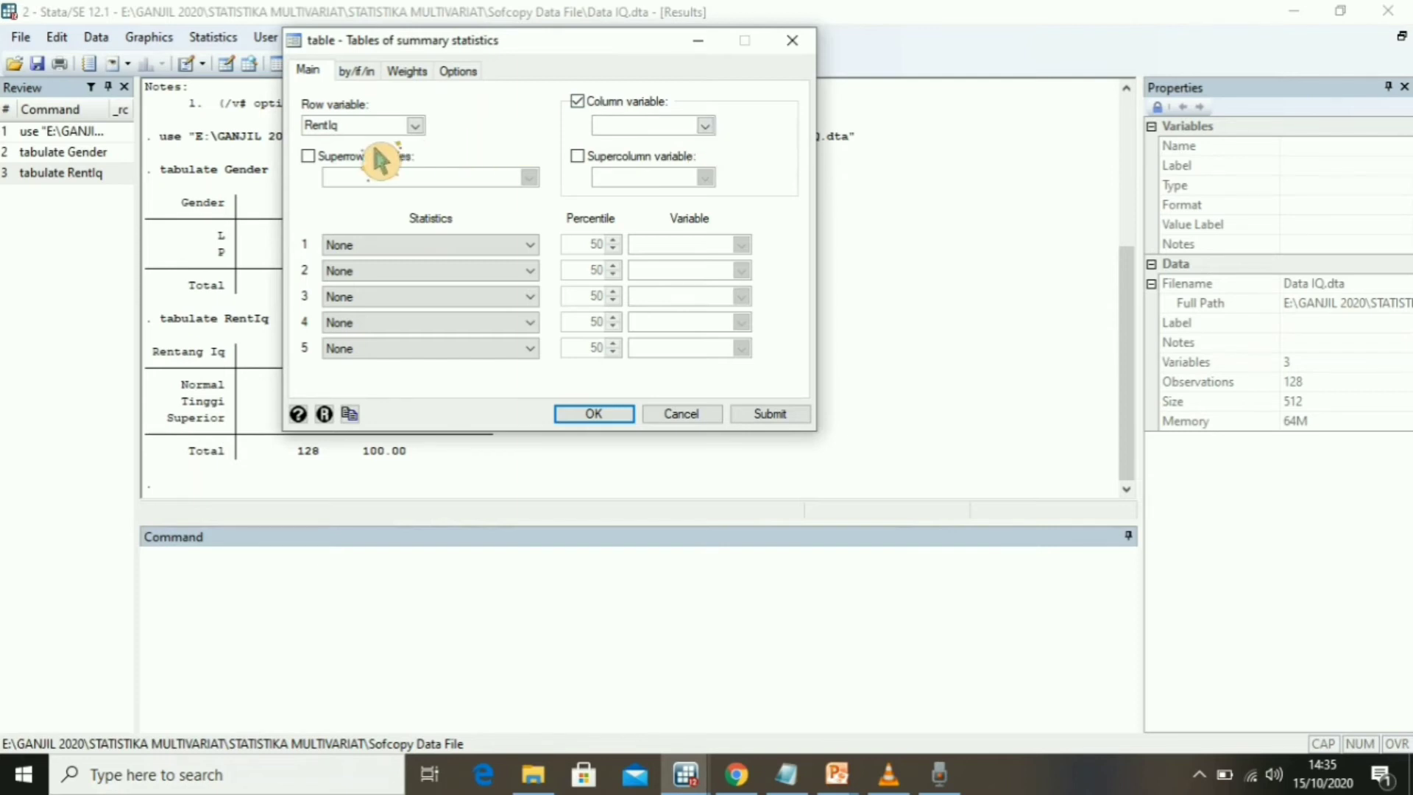
pyautogui.click(705, 125)
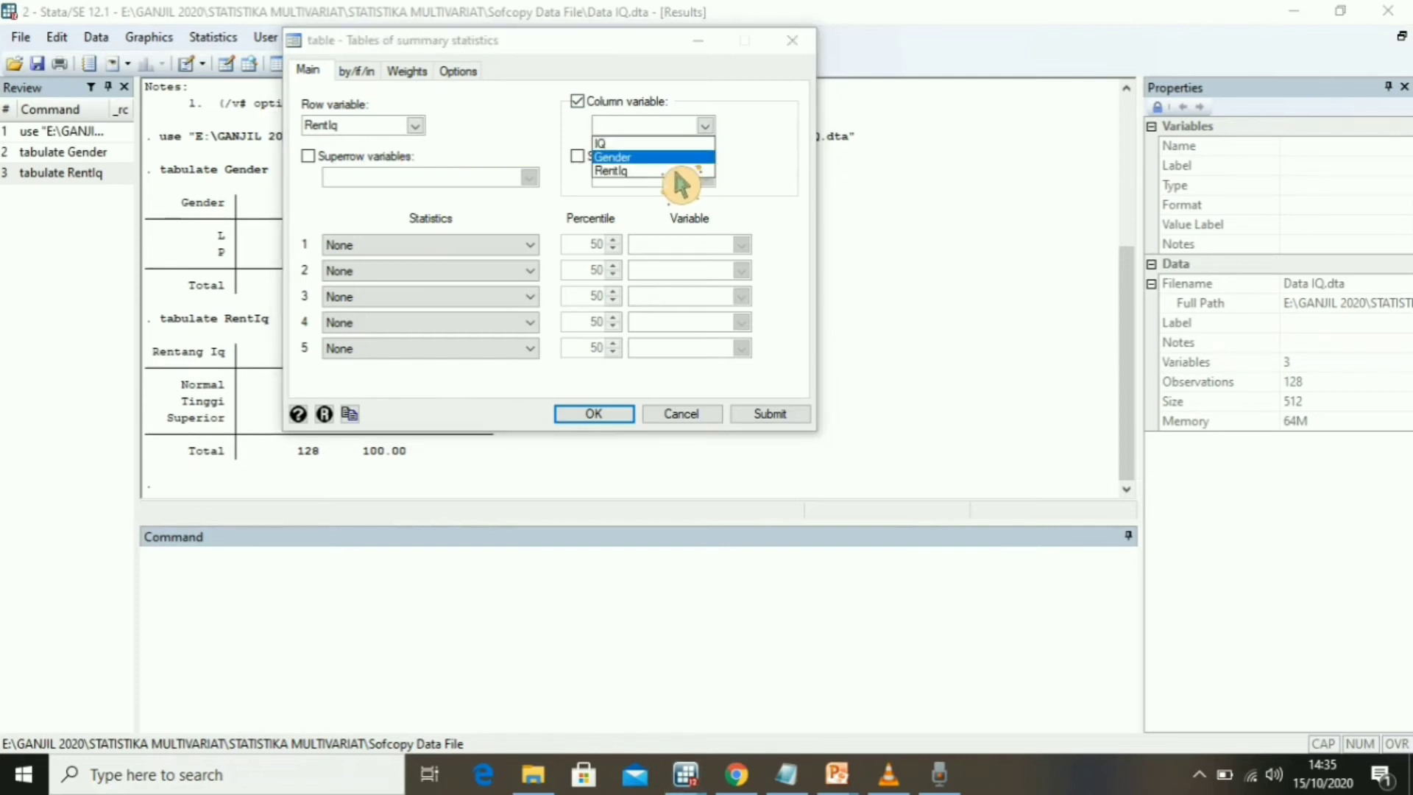
pyautogui.click(676, 174)
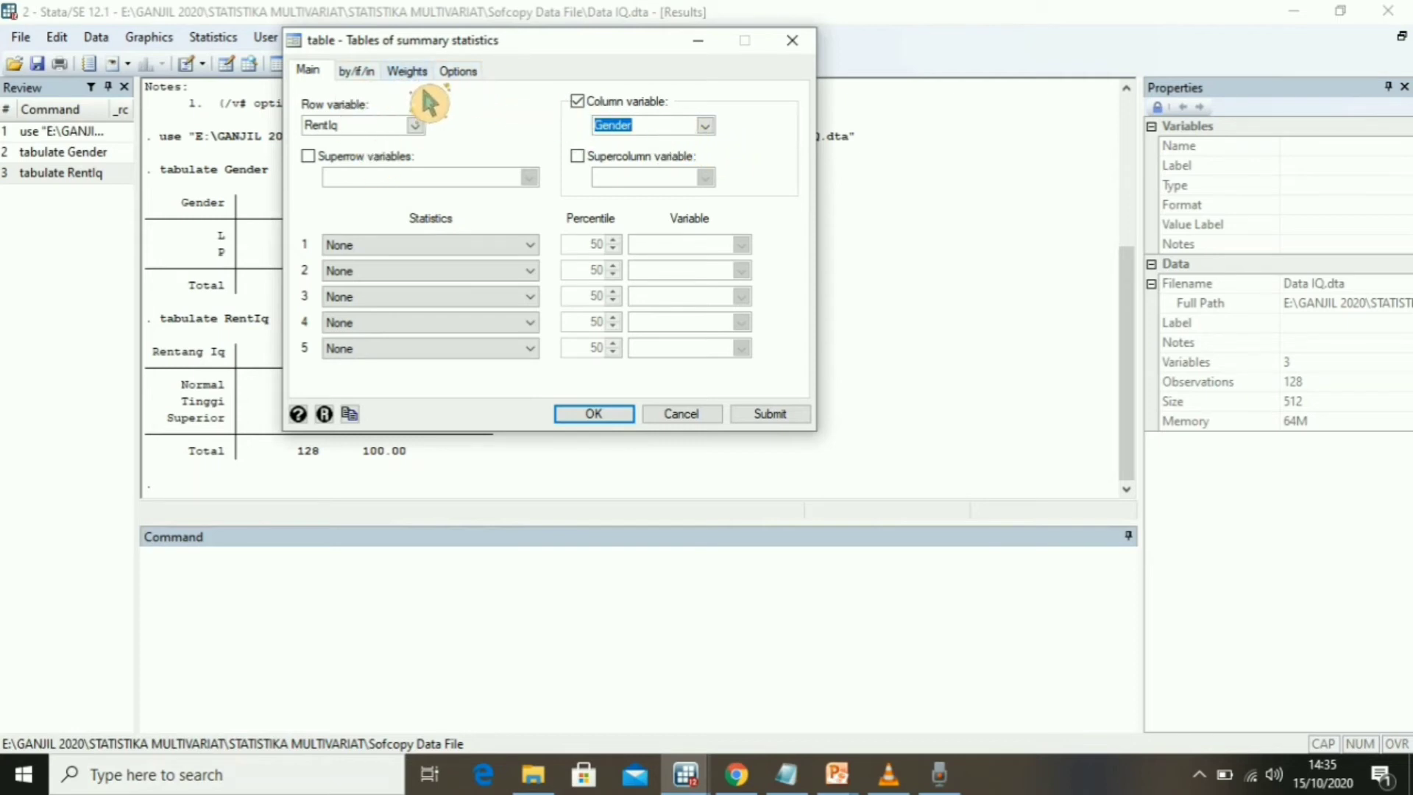
# - Add row totals and column totals to the cross-tabulation and generate the table
pyautogui.click(471, 74)
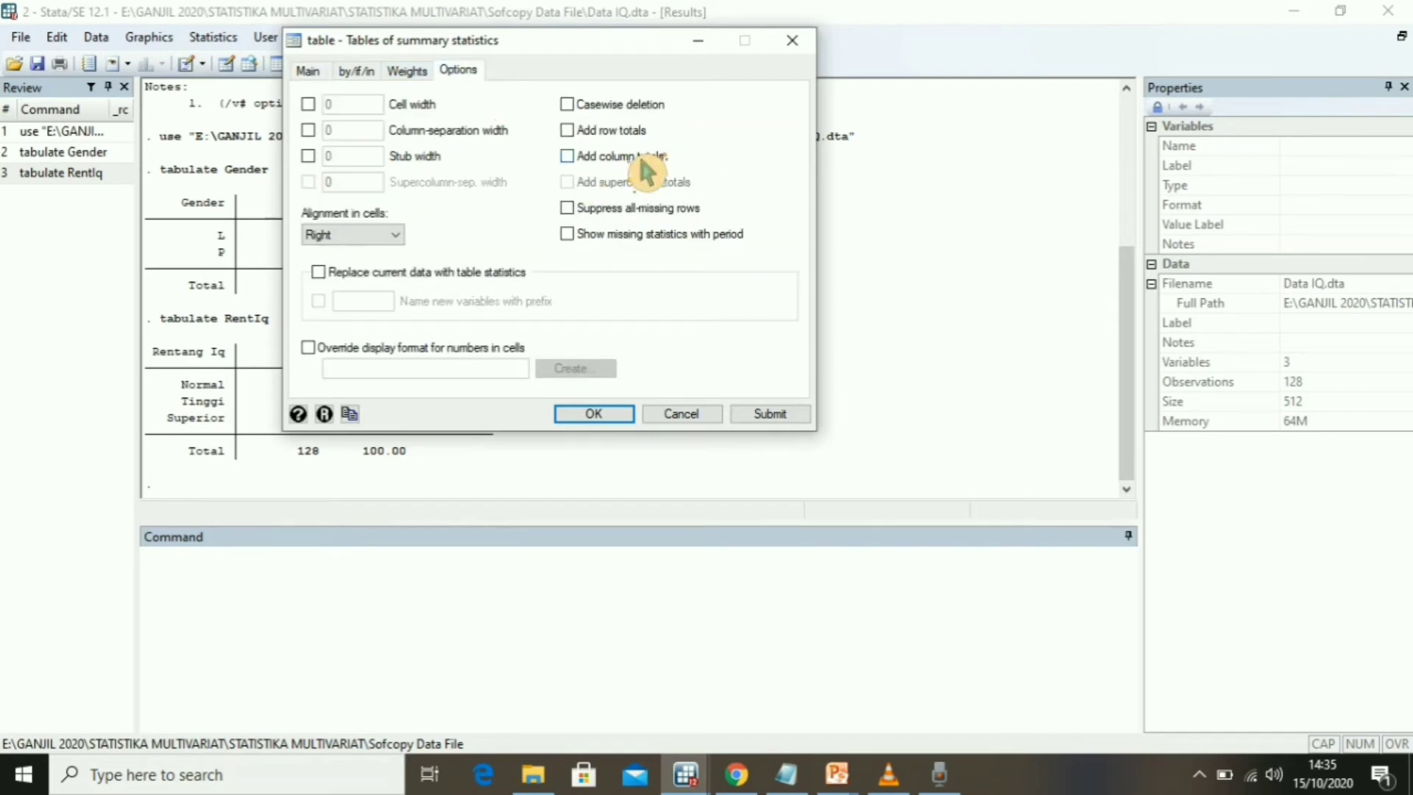
pyautogui.click(593, 133)
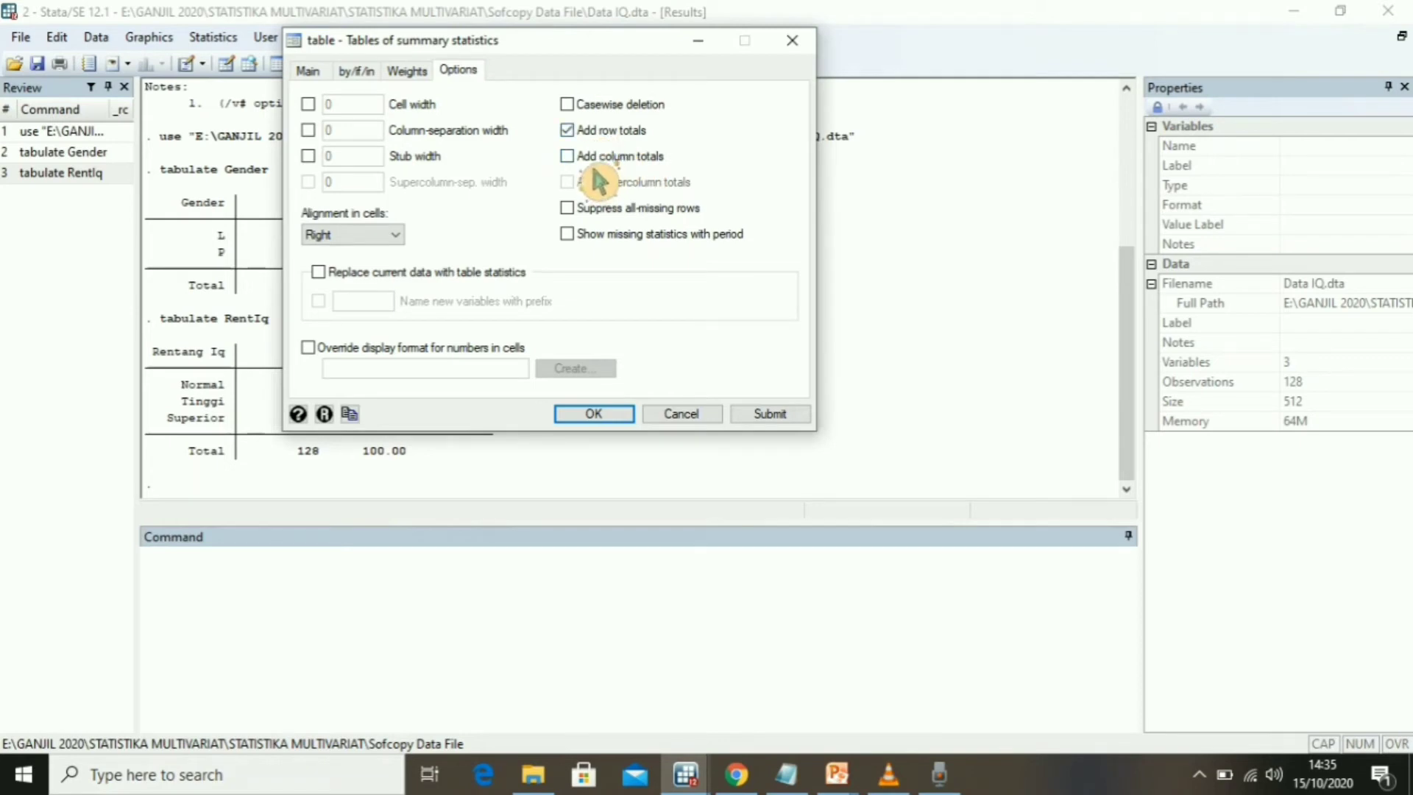
pyautogui.click(593, 168)
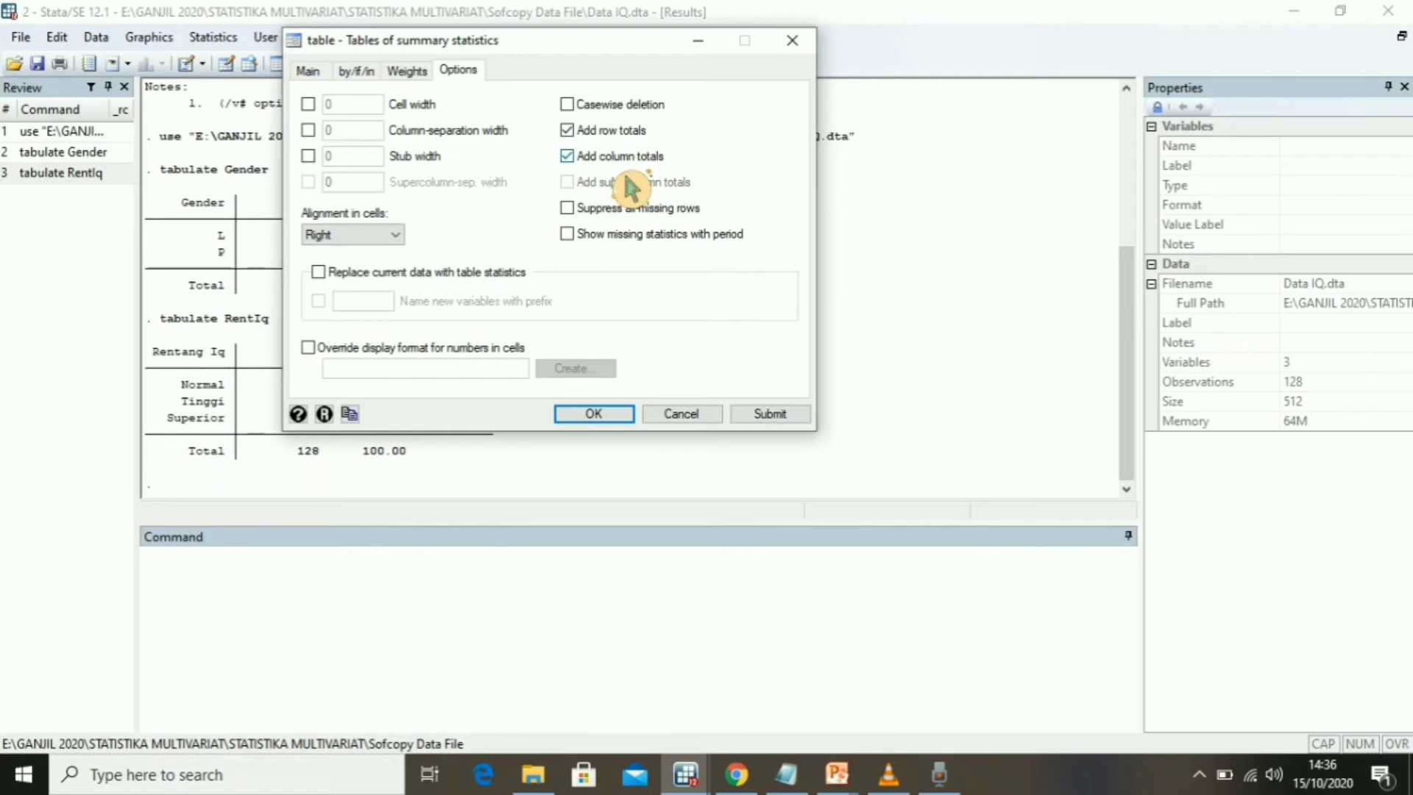
pyautogui.click(647, 413)
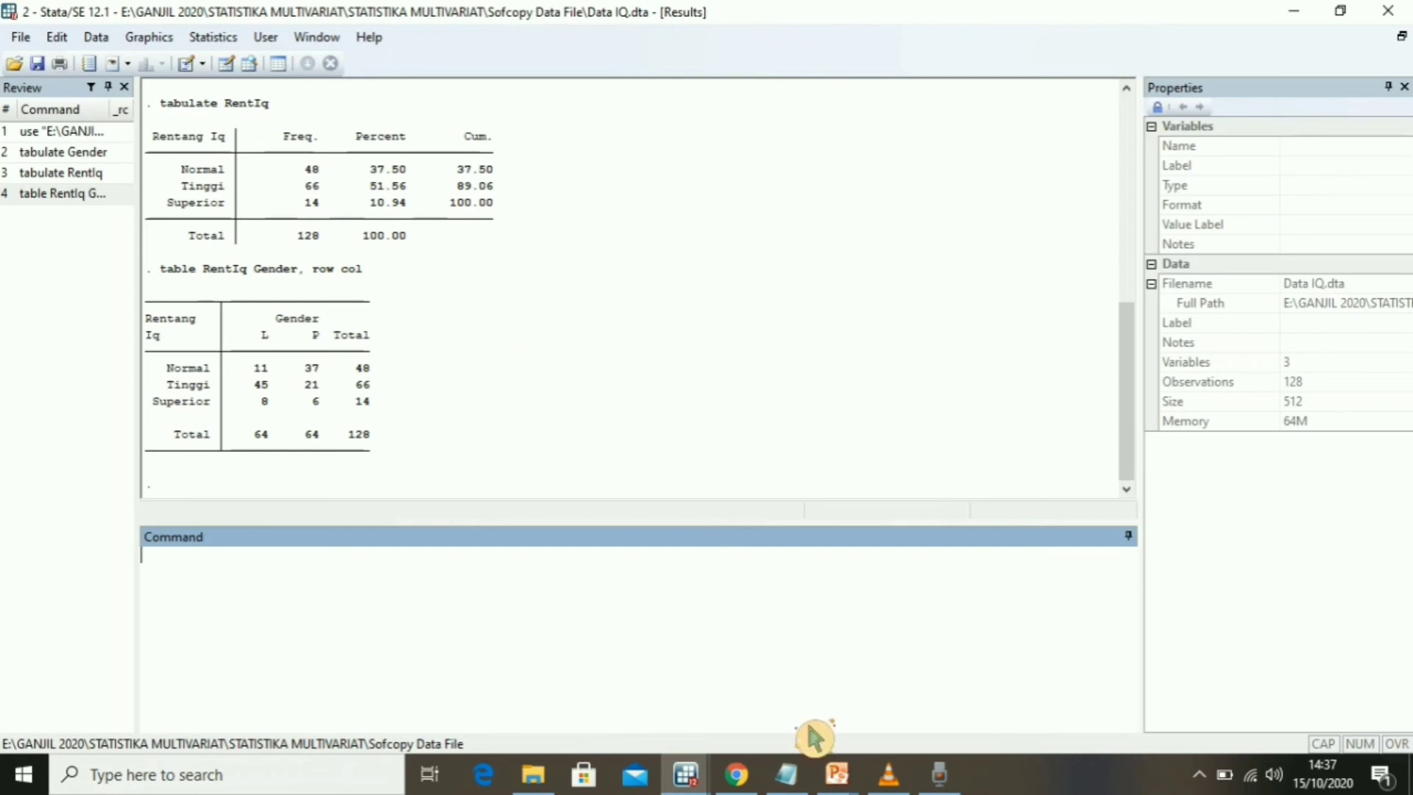
# - Switch to the PowerPoint slide show to view the variable description slide, and return to the main Stata window
pyautogui.moveTo(839, 784)
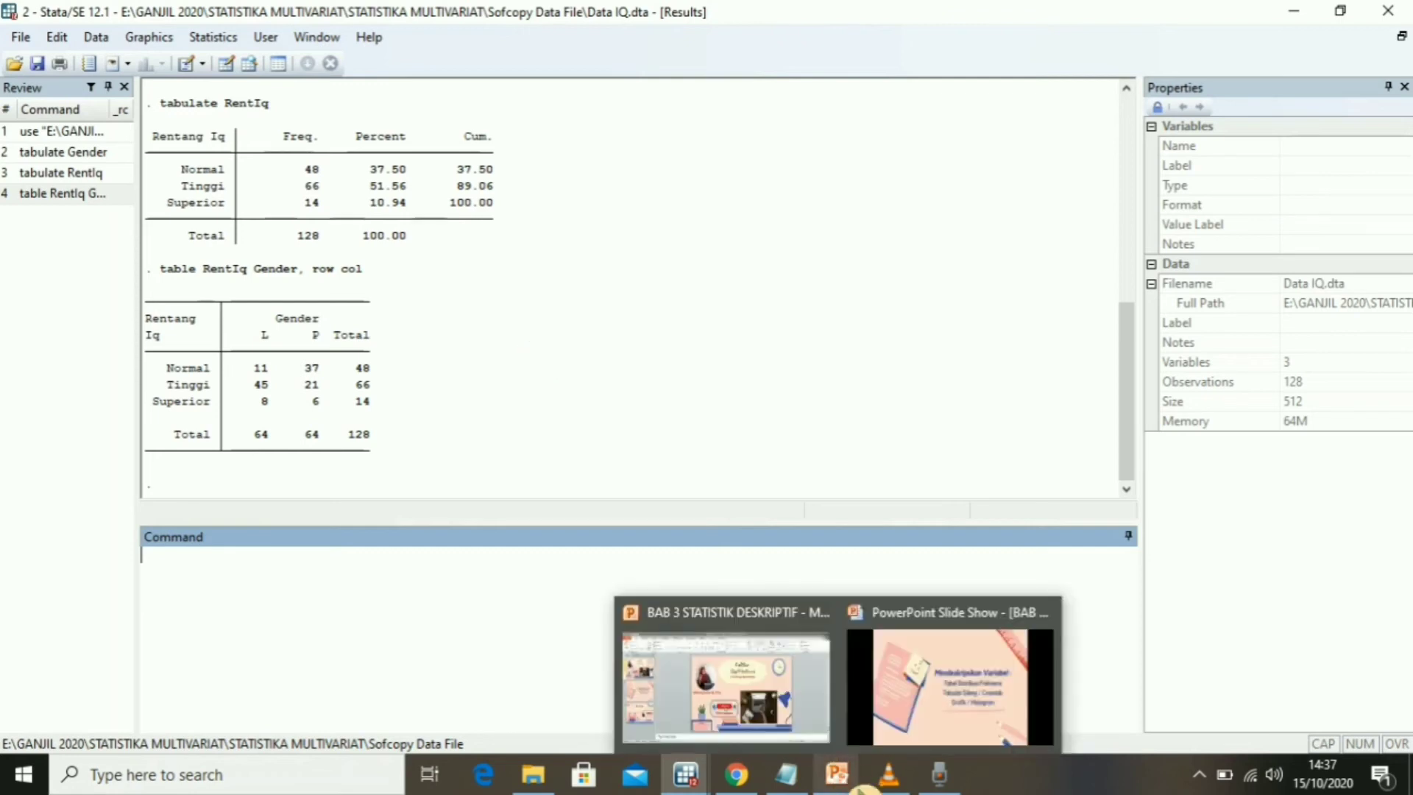
pyautogui.click(924, 646)
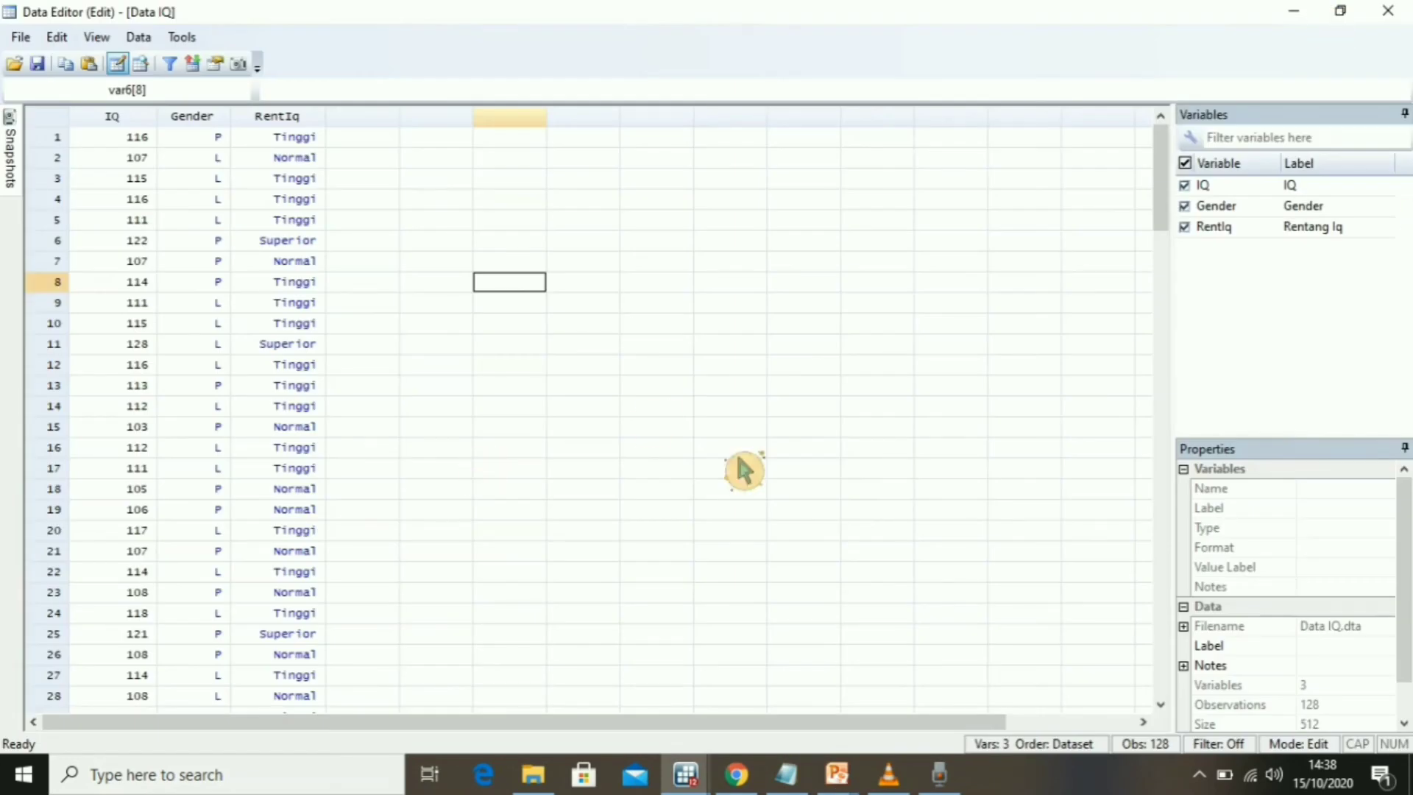
pyautogui.click(730, 791)
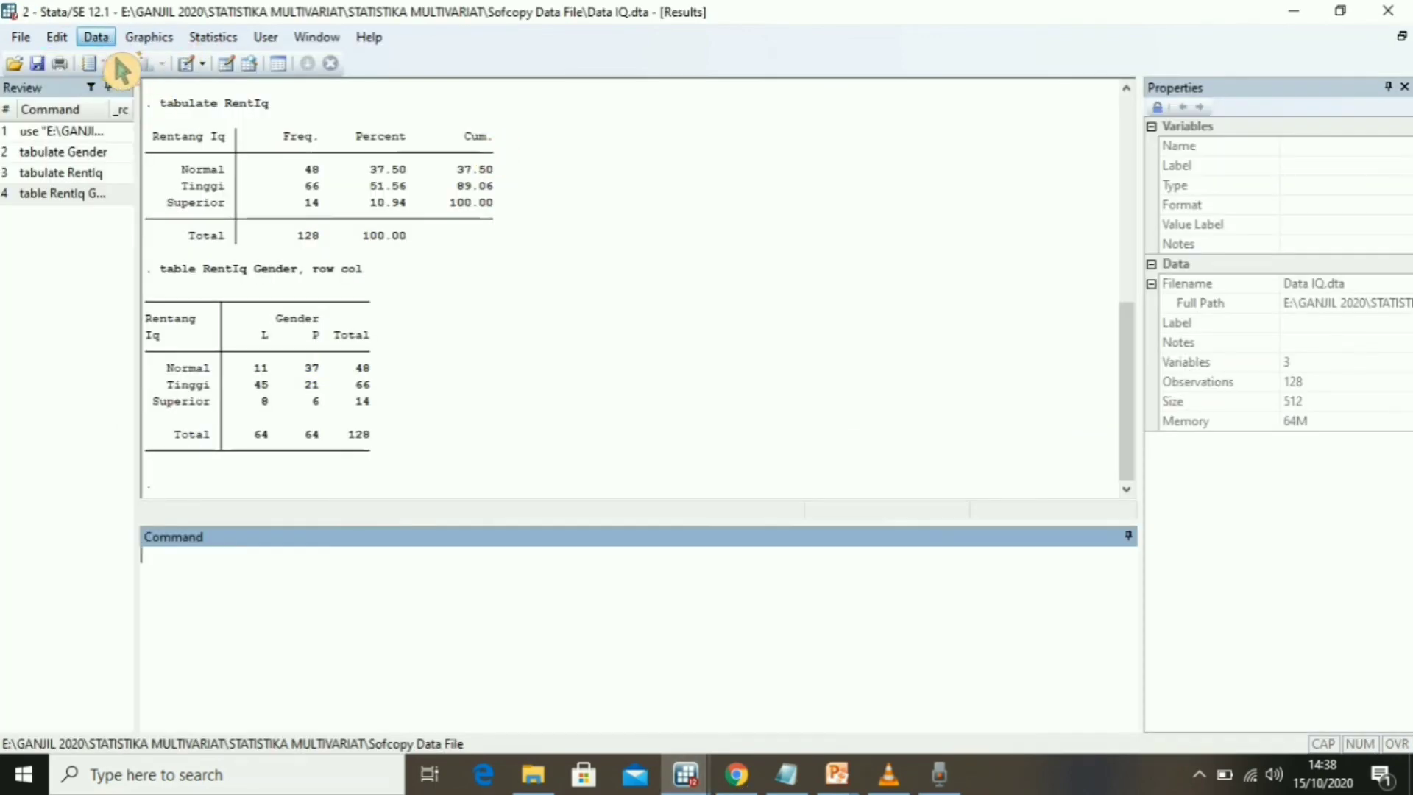
# - Create a histogram of the continuous variable IQ with frequency on the Y axis and height labels on the bars
pyautogui.click(174, 41)
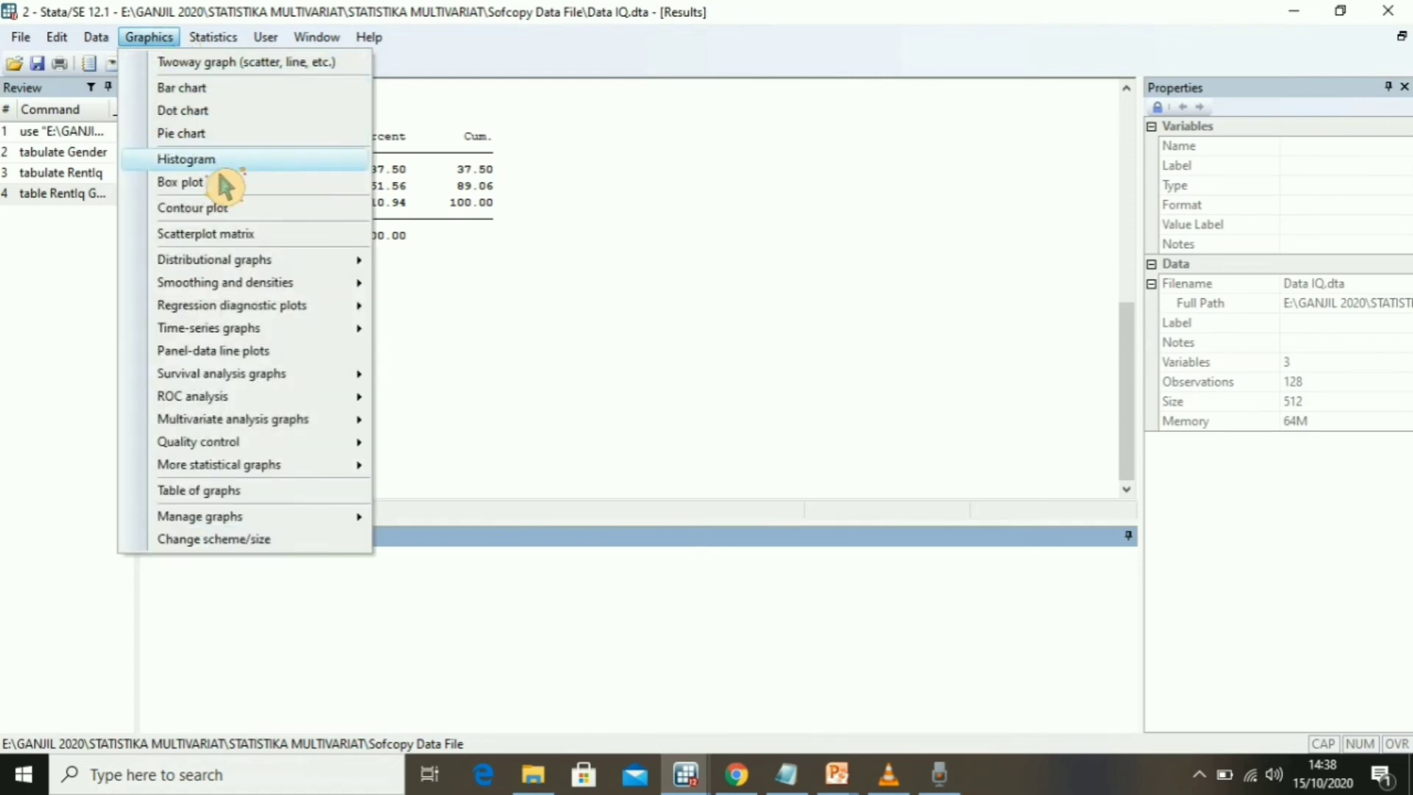
pyautogui.press('Escape')
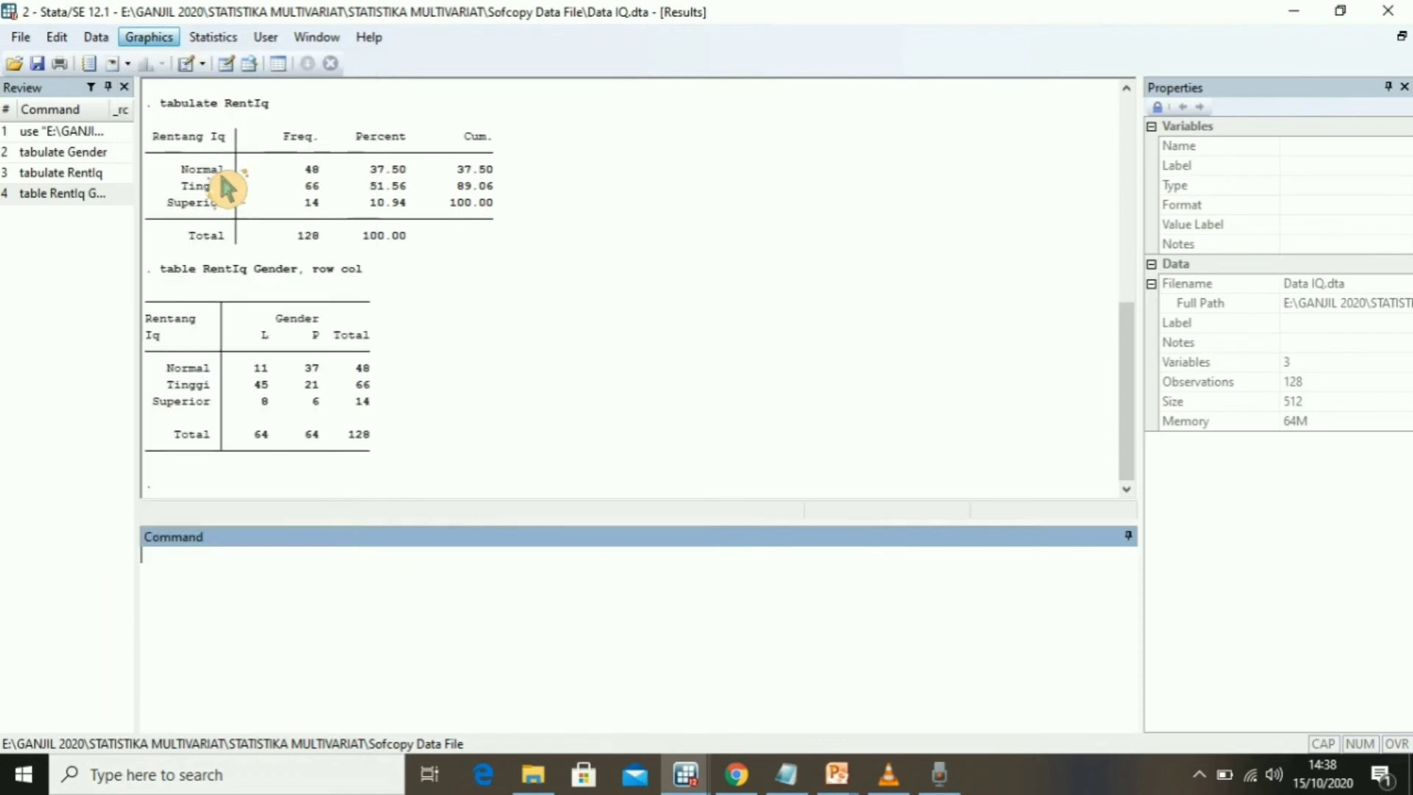
pyautogui.press('Escape')
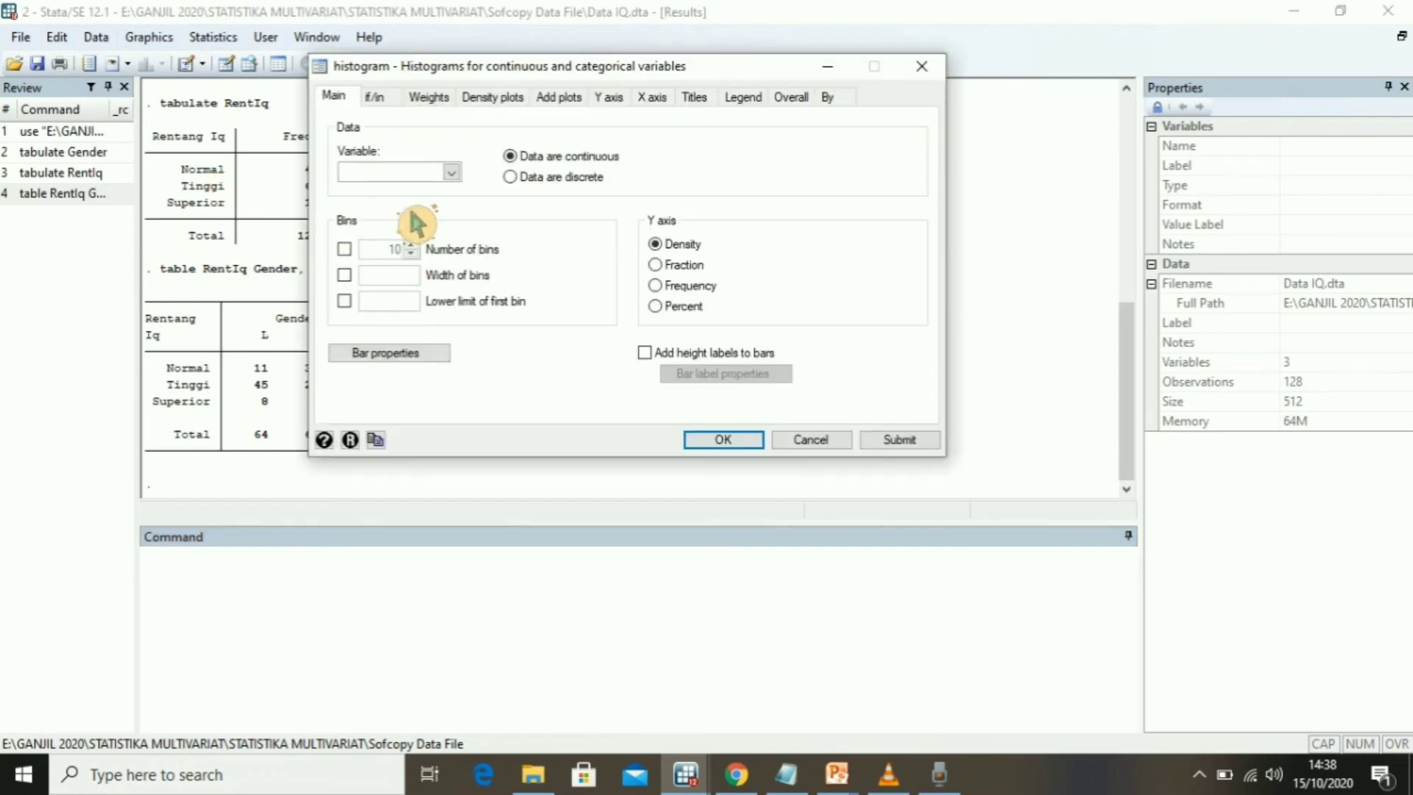
pyautogui.click(451, 172)
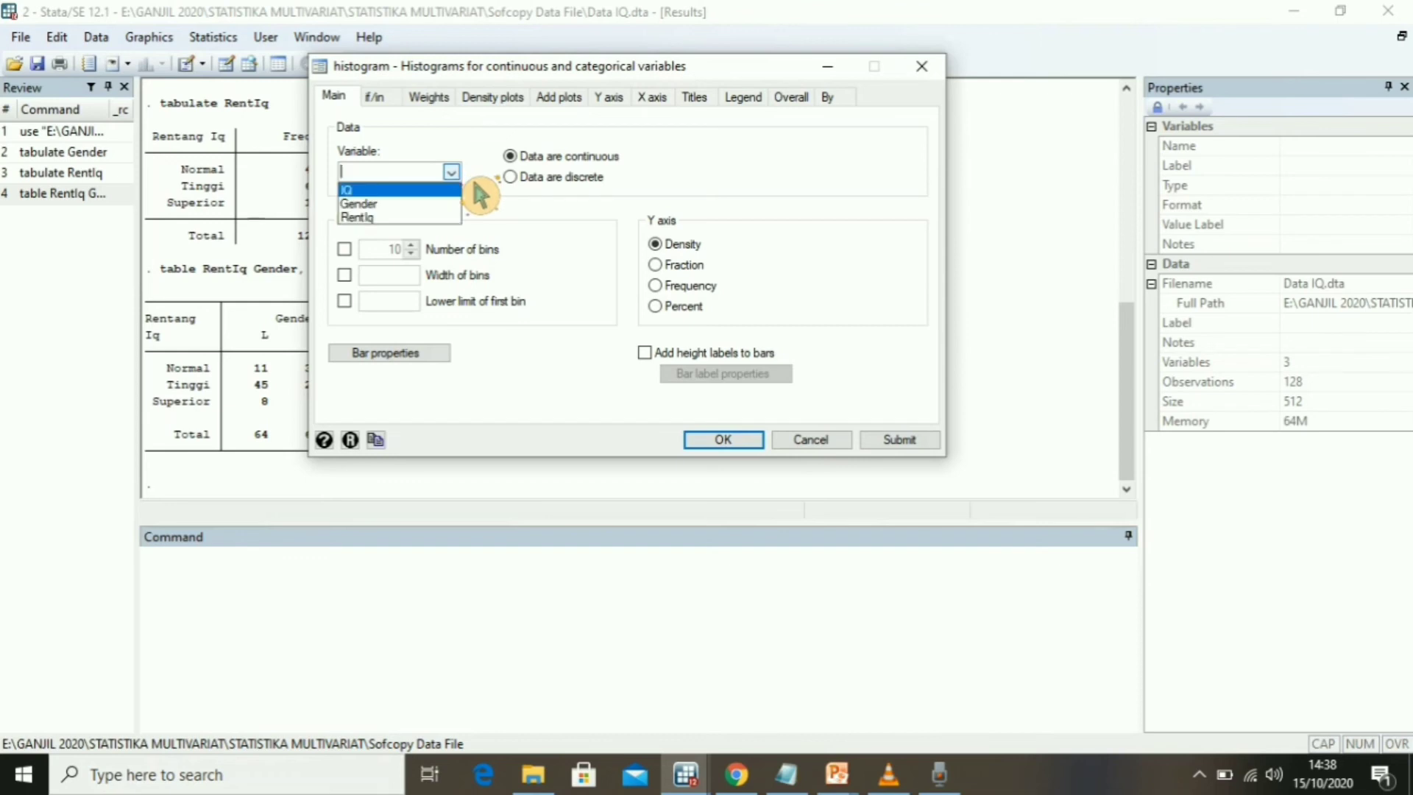
pyautogui.click(429, 191)
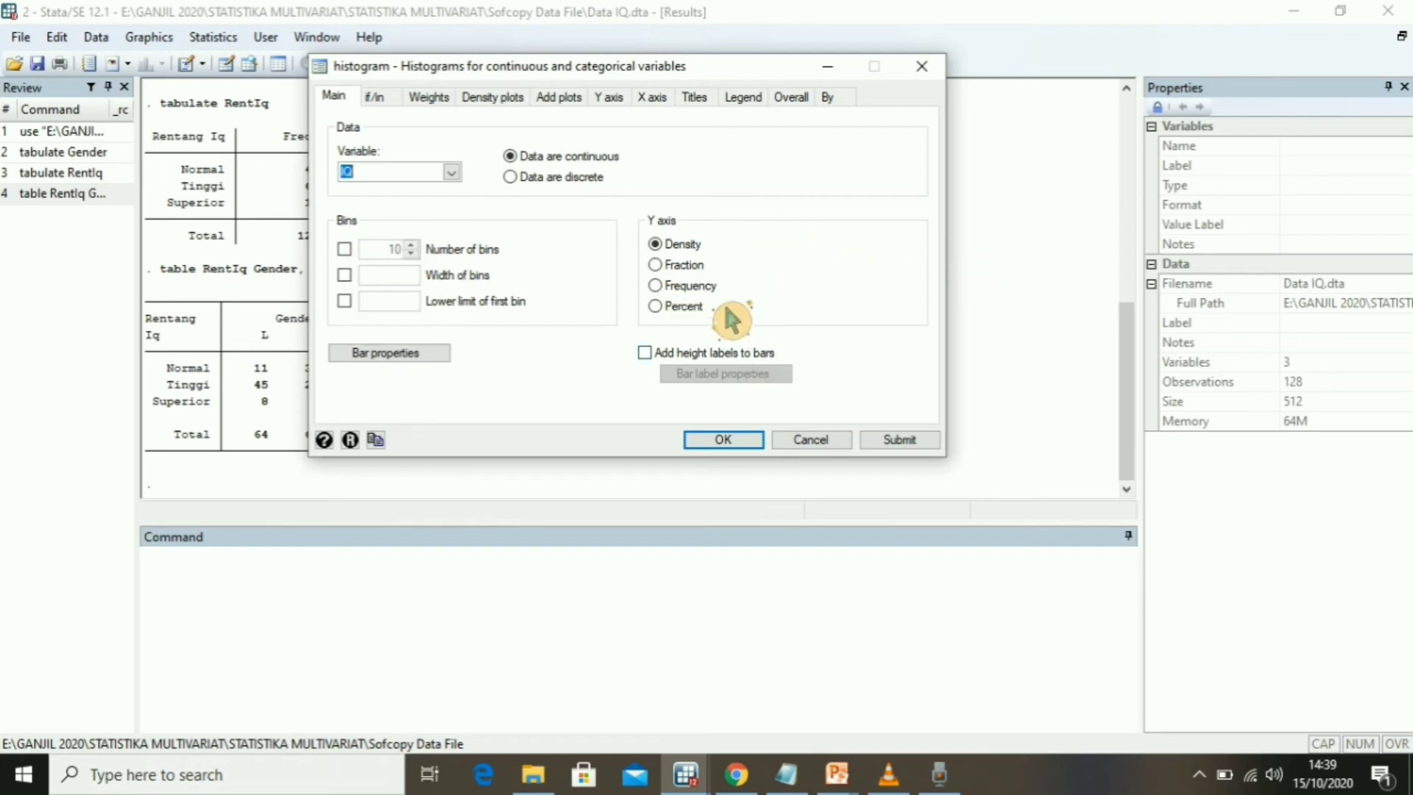
pyautogui.click(671, 286)
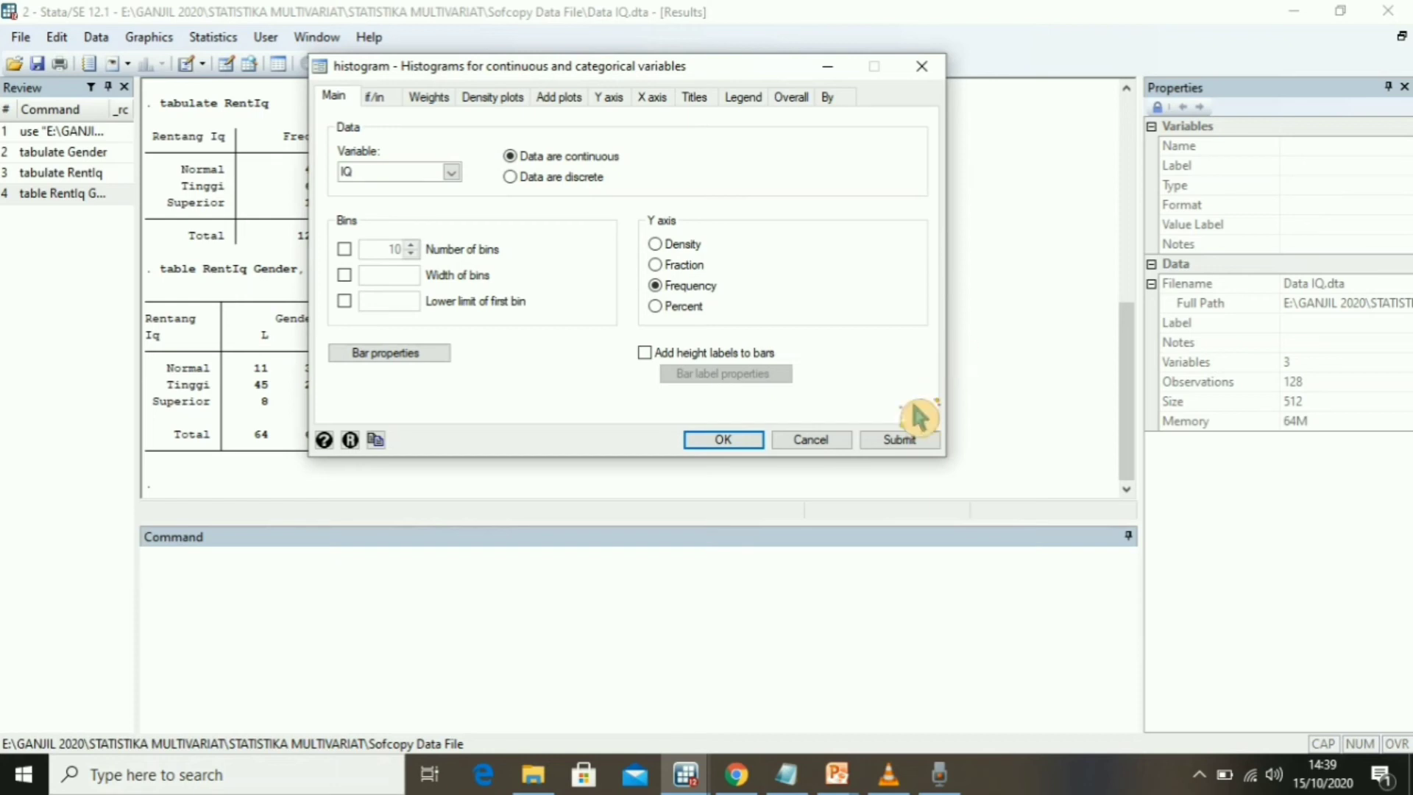
pyautogui.click(665, 356)
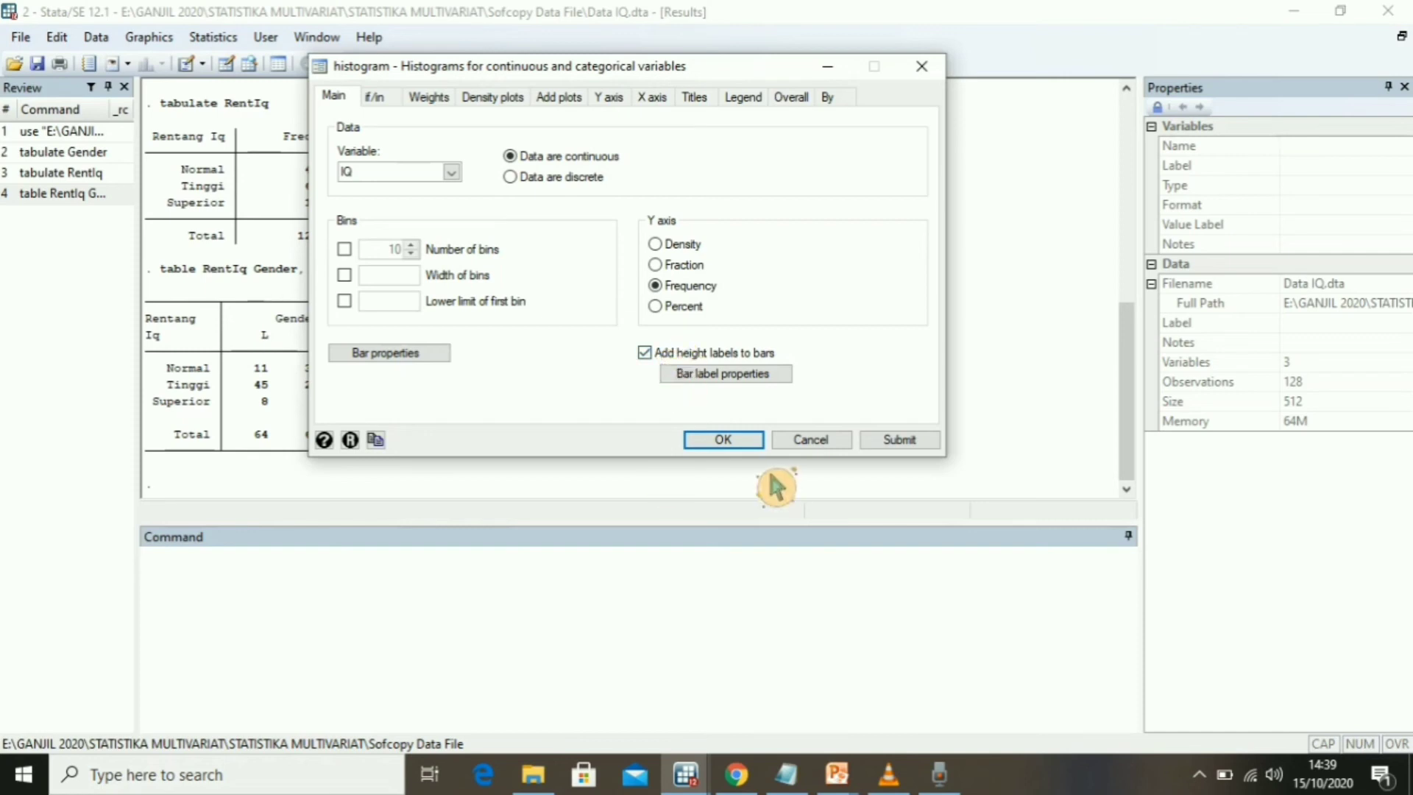
pyautogui.click(746, 440)
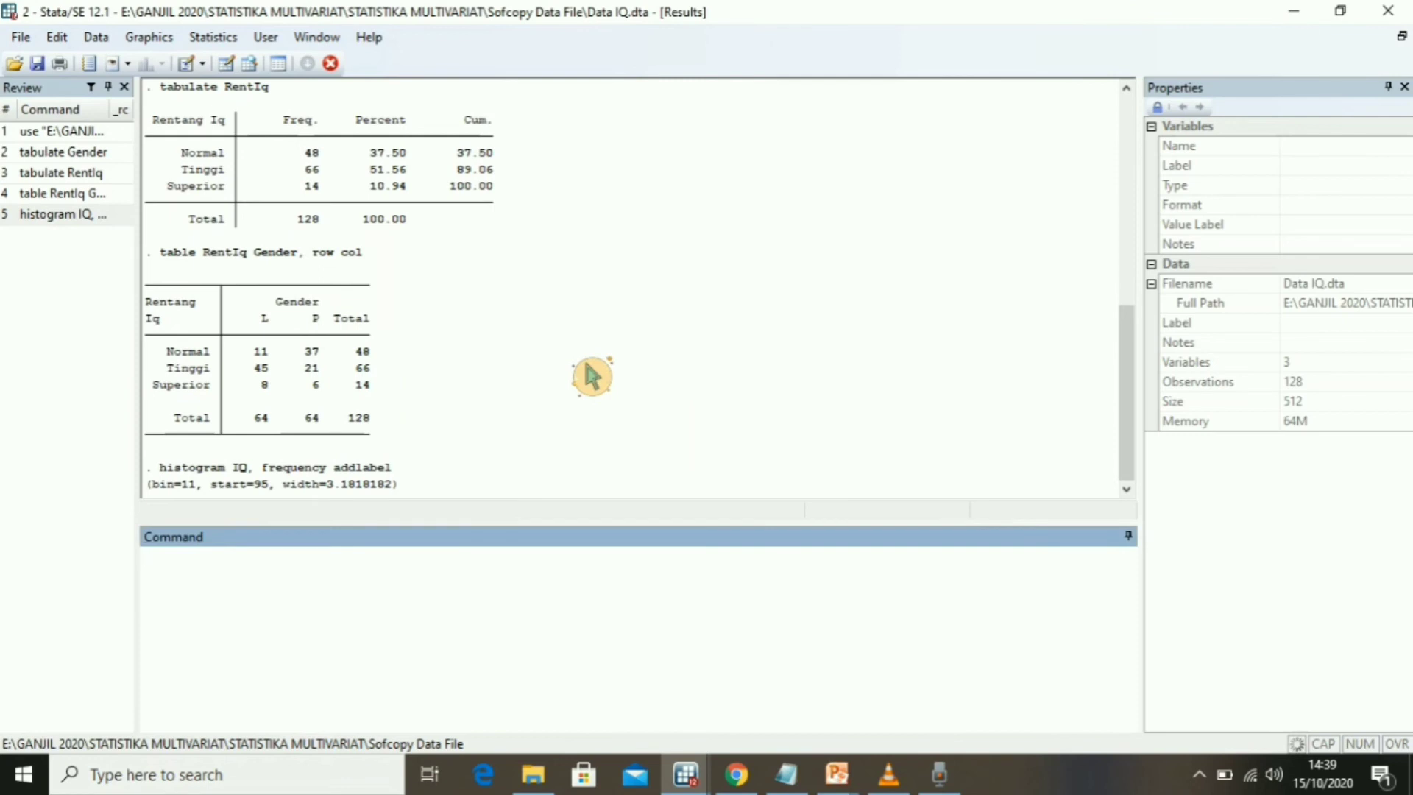
# - Bring the IQ histogram's graph window into view beside the tables and examine the frequencies of its bars
pyautogui.click(705, 783)
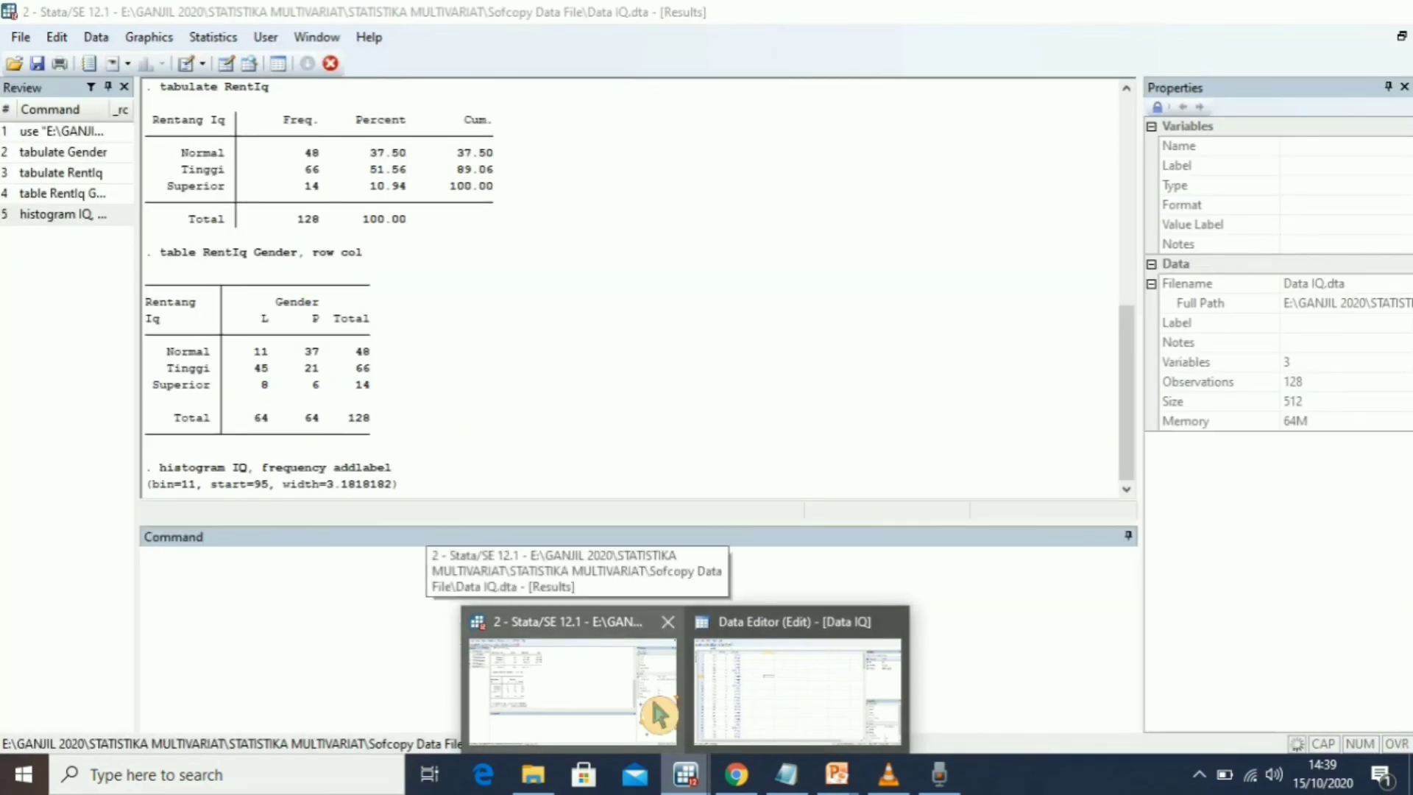
pyautogui.click(659, 714)
pyautogui.moveTo(685, 774)
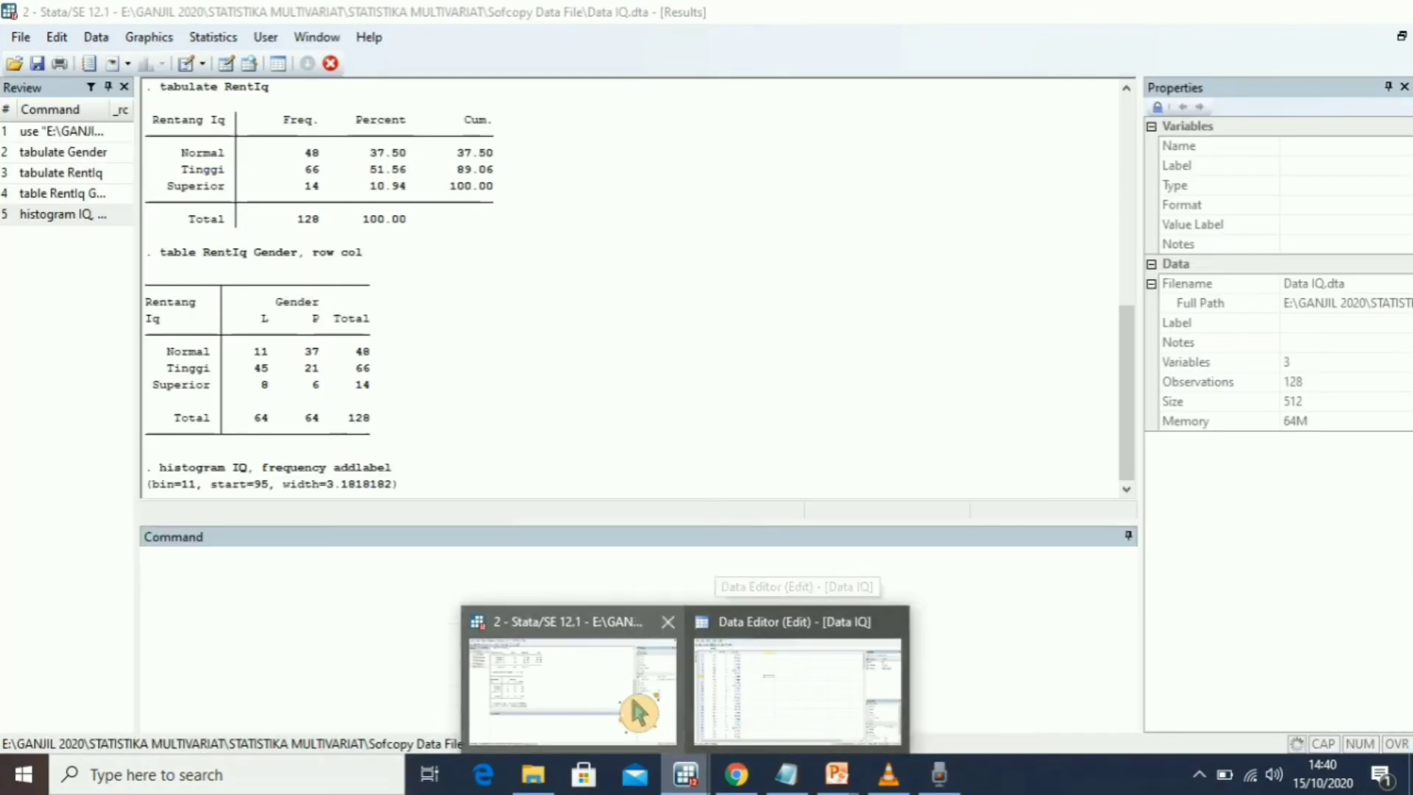
pyautogui.click(635, 711)
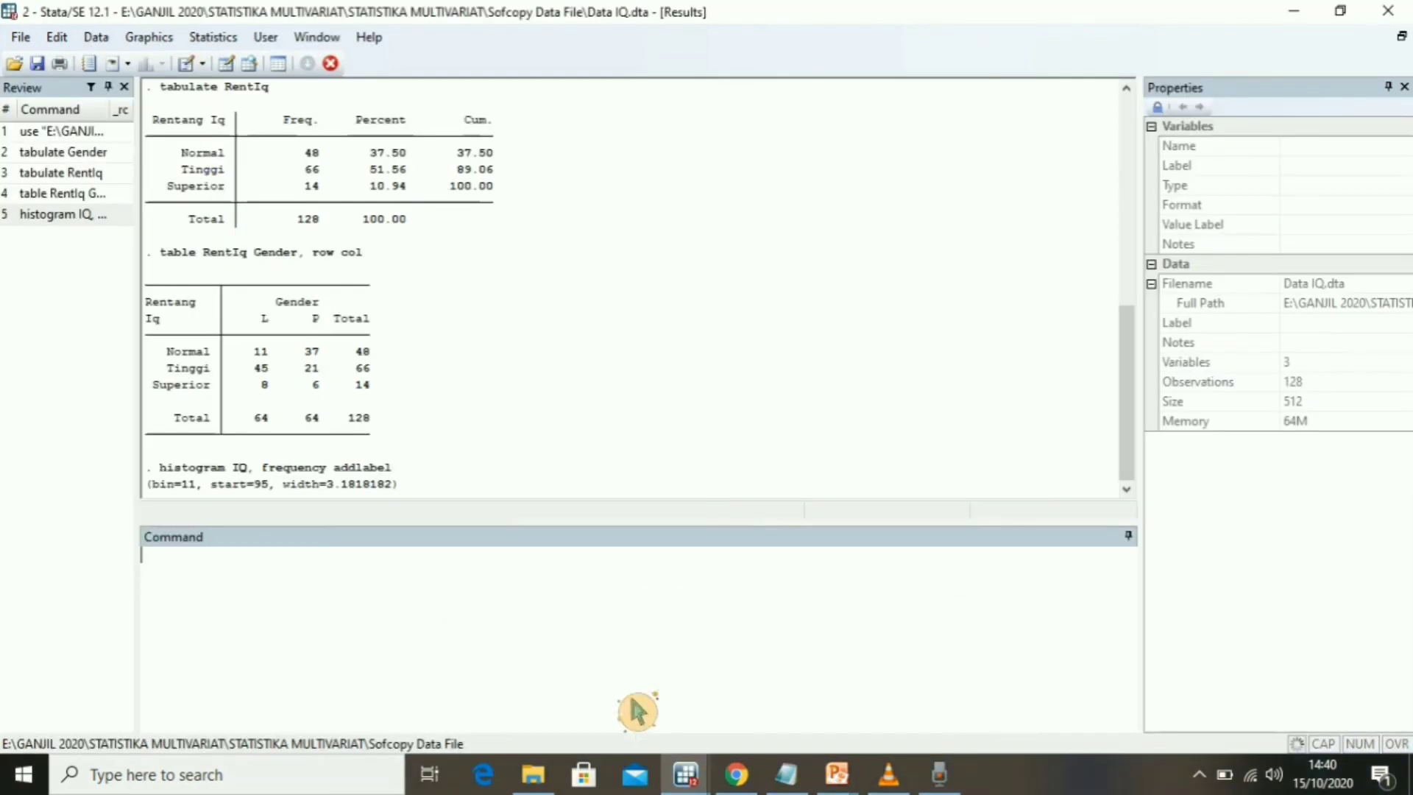
pyautogui.click(732, 598)
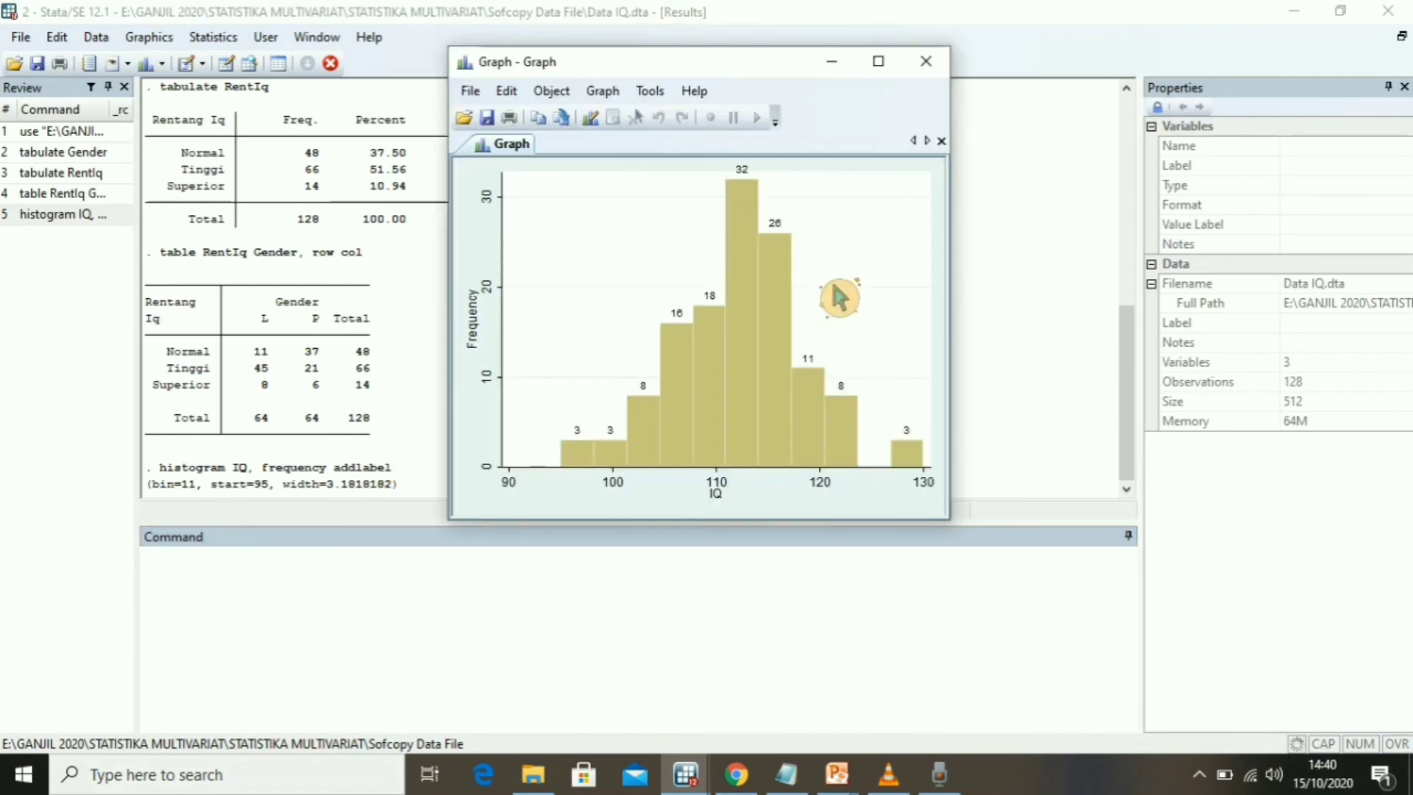
pyautogui.moveTo(672, 79); pyautogui.dragTo(729, 87)
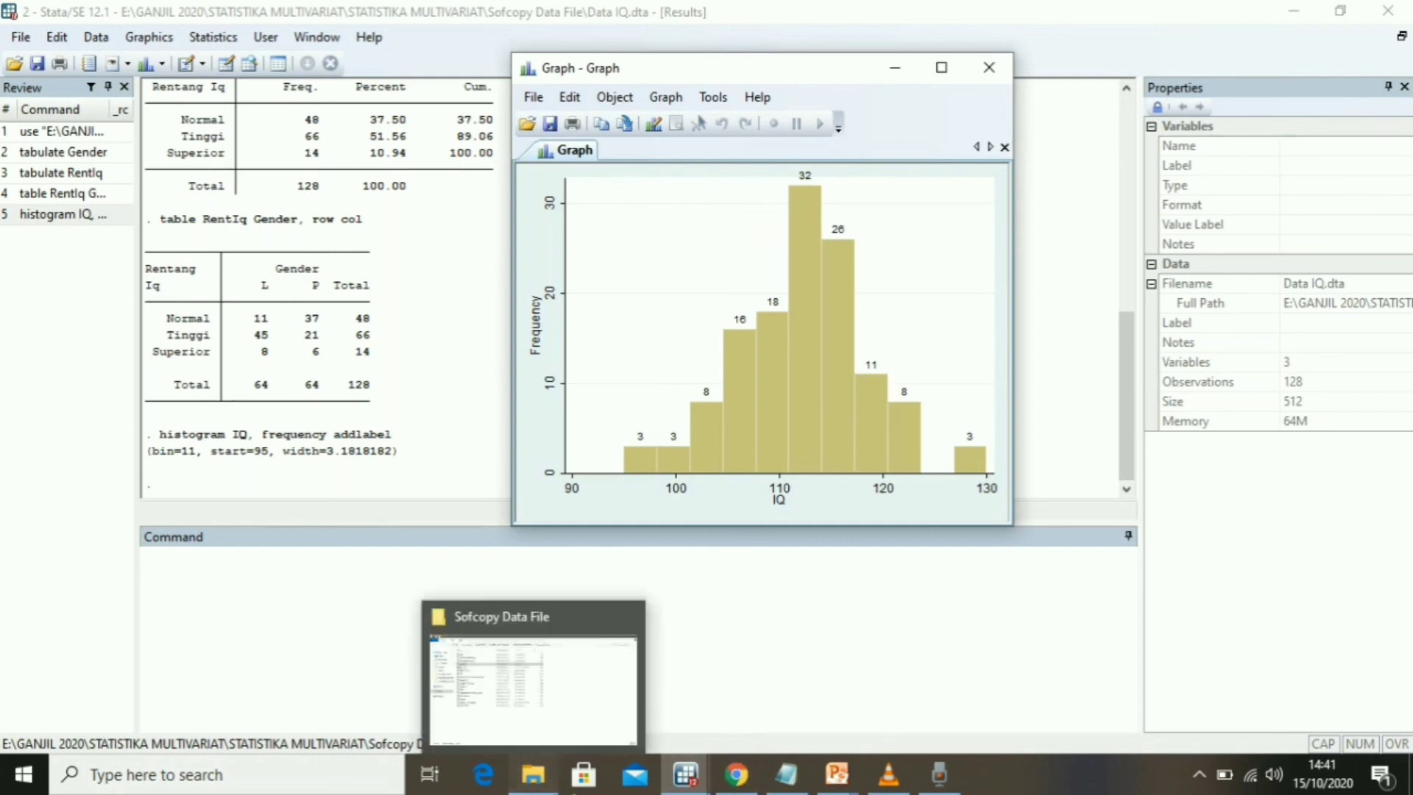
# - Open the Model Keputusan Stata dataset from the Sofcopy Data File folder and bring its new Stata window into view
pyautogui.click(534, 684)
pyautogui.click(974, 381)
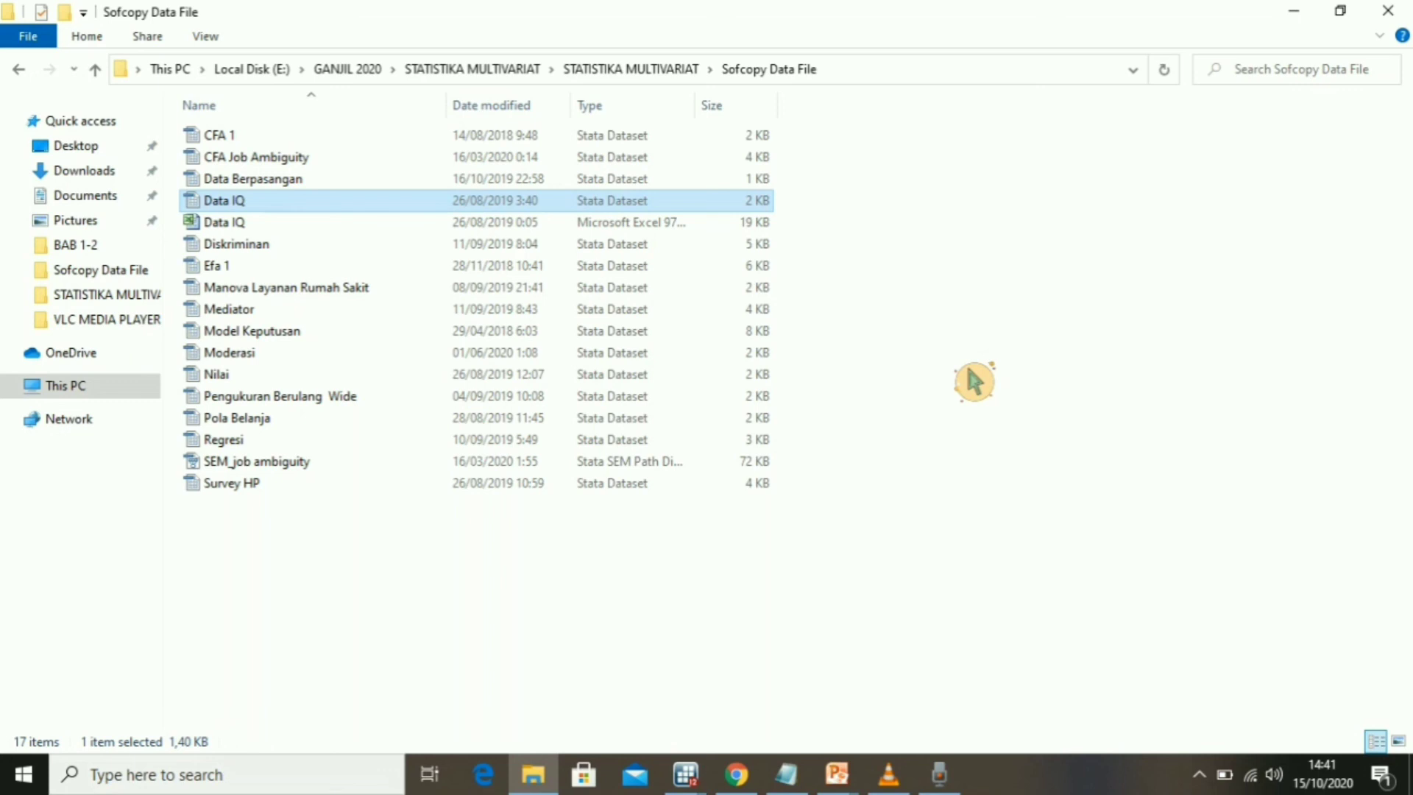
pyautogui.click(293, 340)
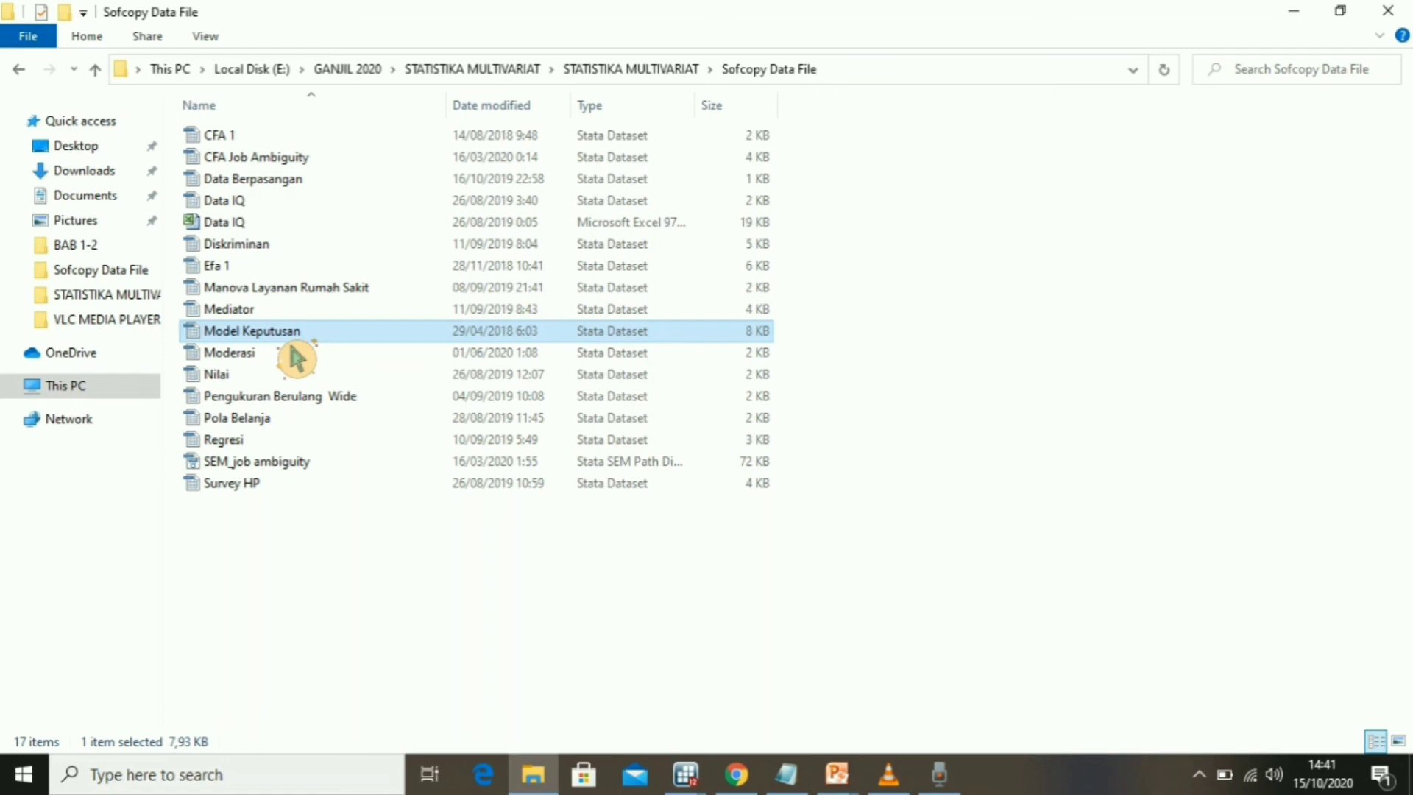
pyautogui.click(686, 774)
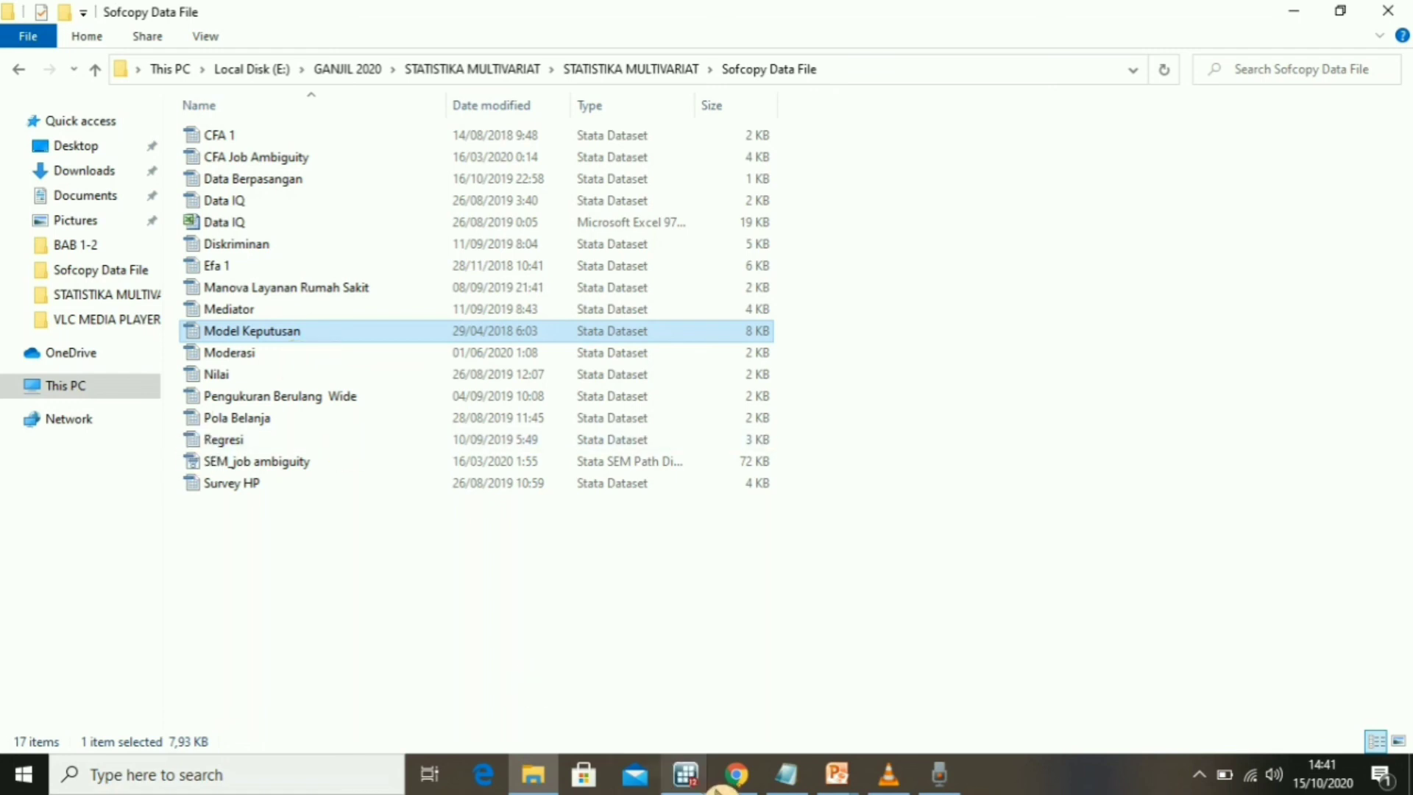
pyautogui.click(765, 710)
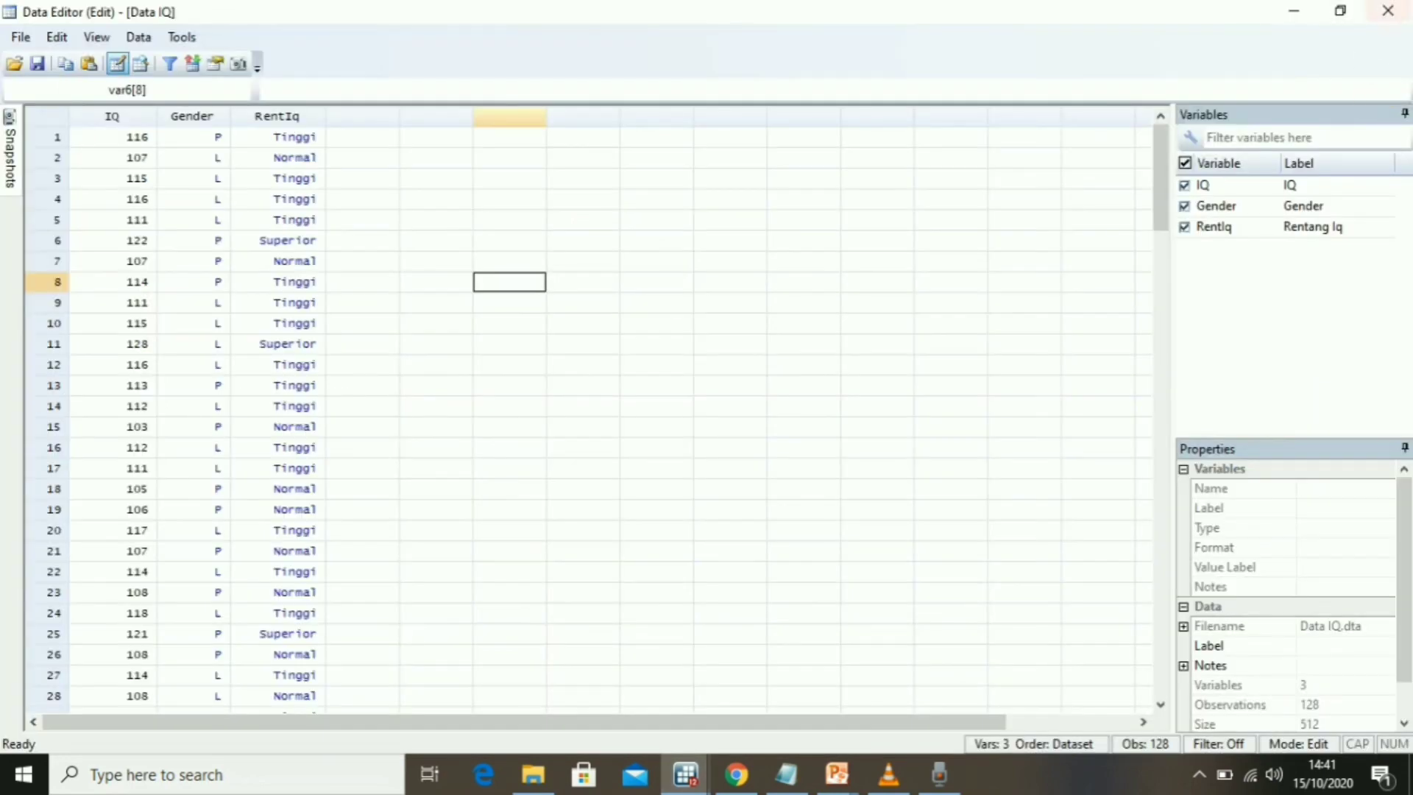
pyautogui.click(673, 780)
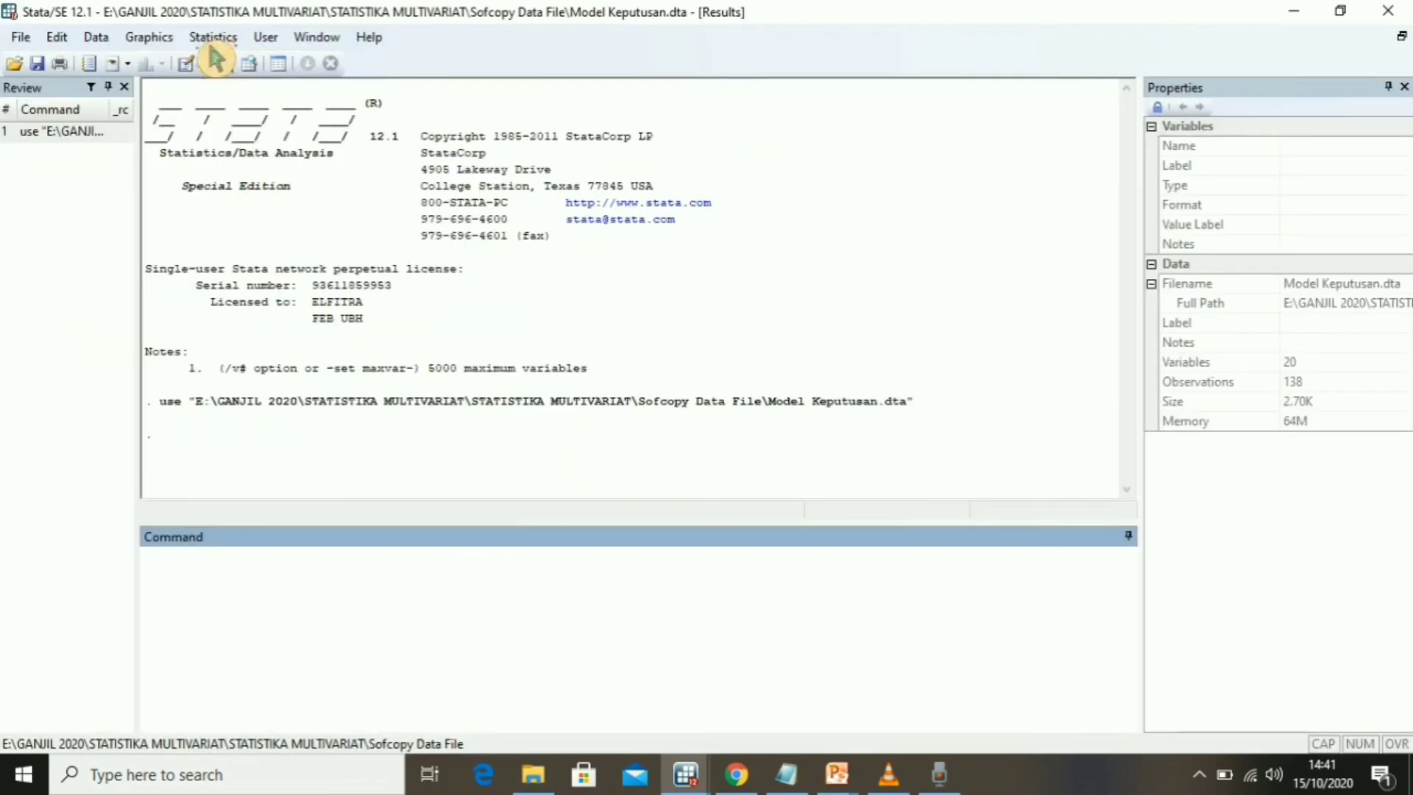
# - Open the Model Keputusan data in the editable Data Editor and examine its variables and observations
pyautogui.click(216, 62)
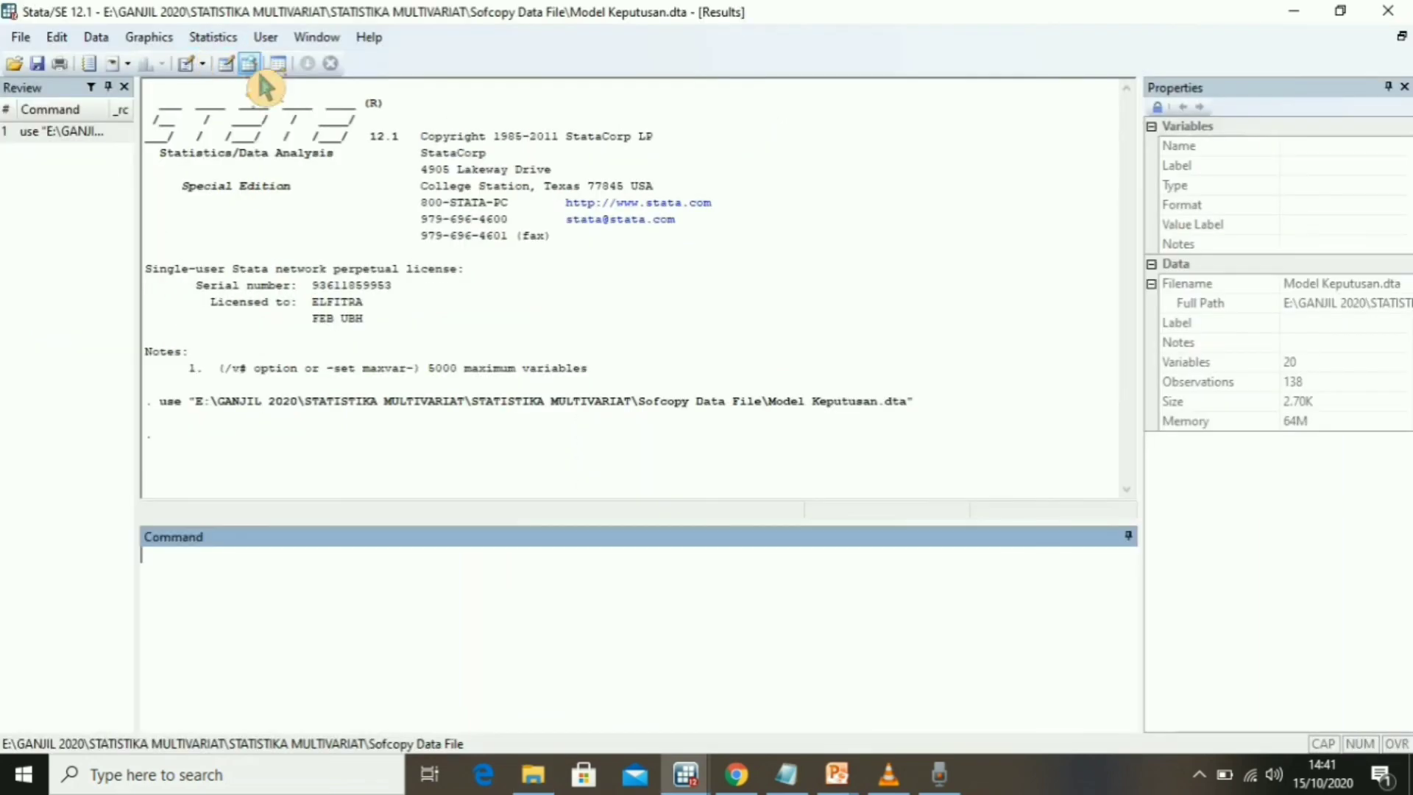
pyautogui.moveTo(822, 722); pyautogui.dragTo(228, 729)
pyautogui.scroll(-14, 699, 438)
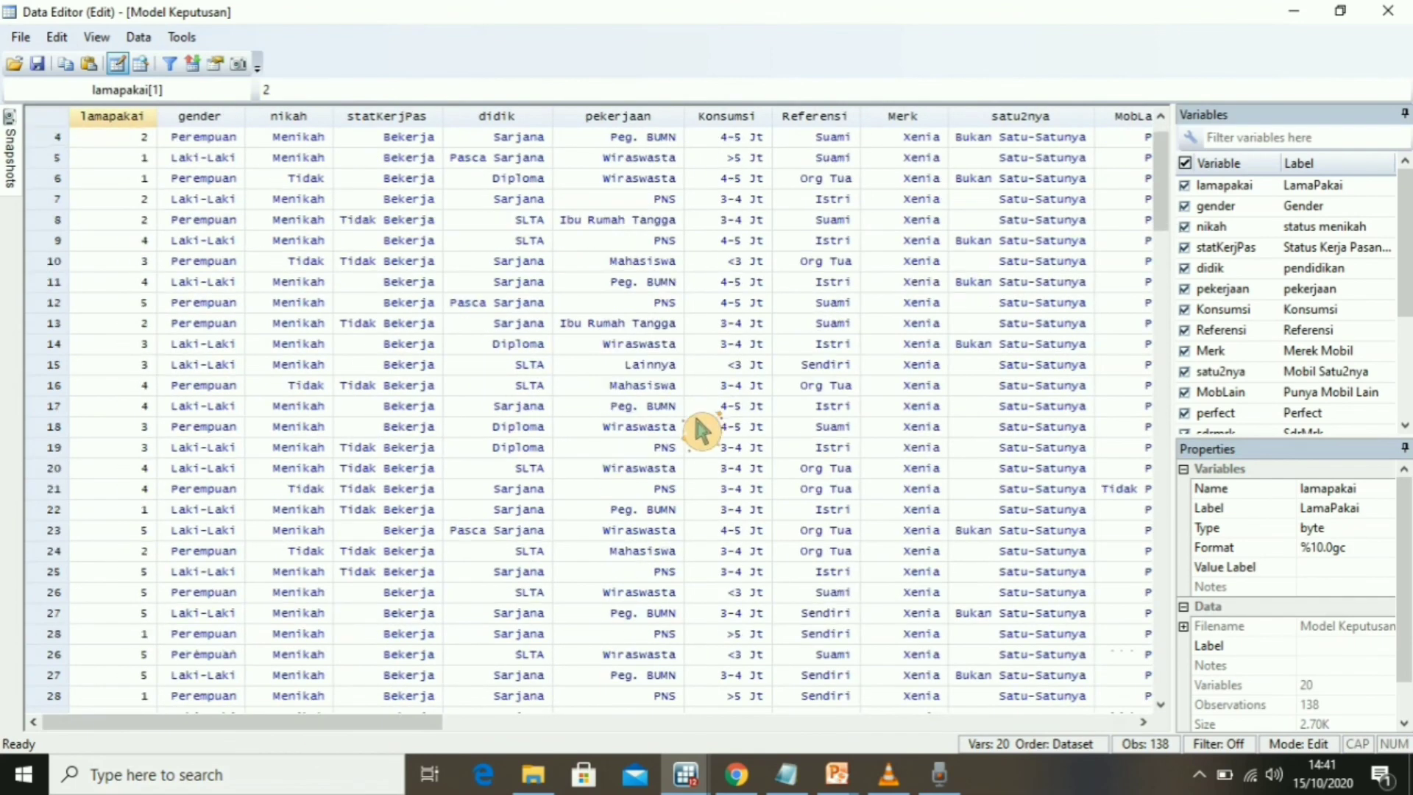
pyautogui.scroll(14, 700, 448)
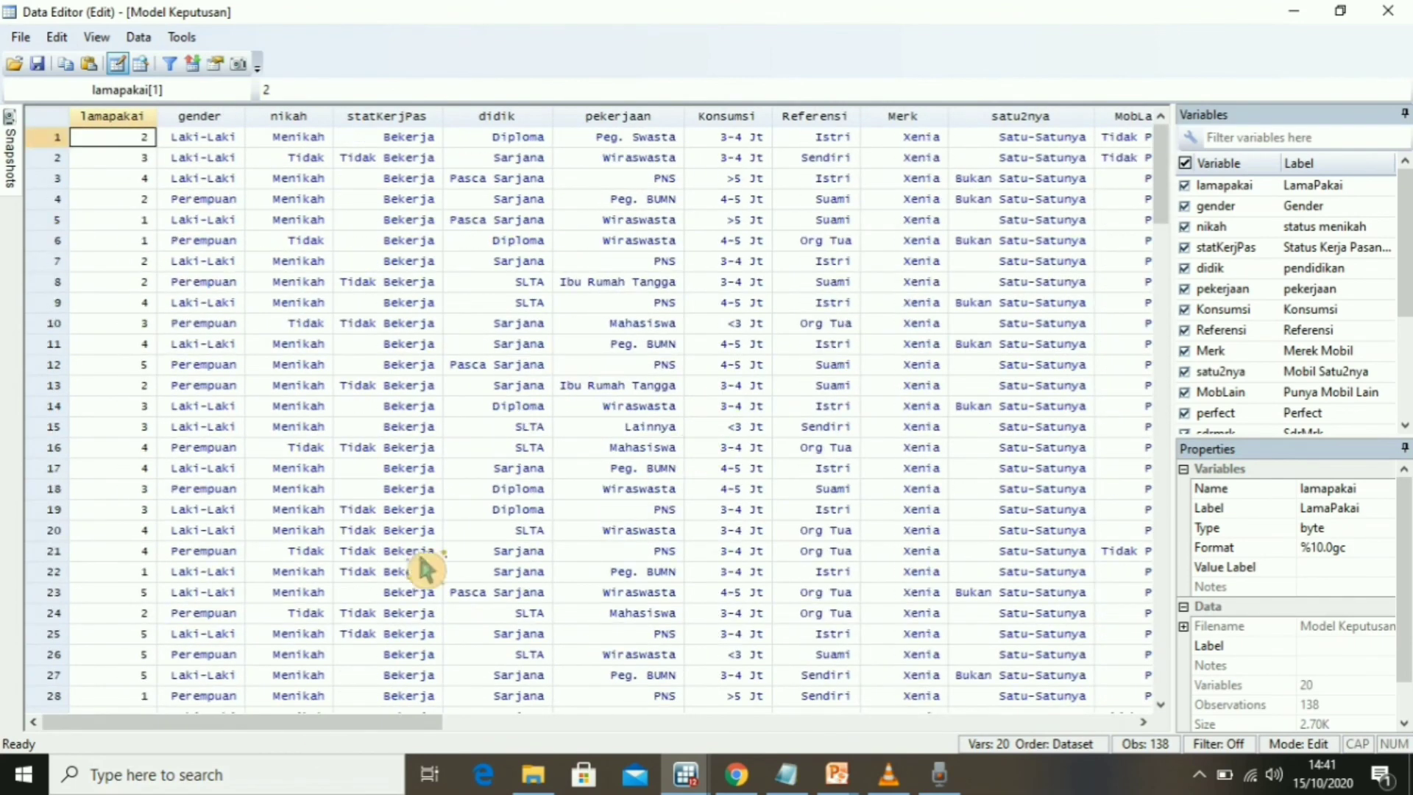
pyautogui.moveTo(445, 725); pyautogui.dragTo(442, 758)
pyautogui.scroll(-6, 700, 515)
pyautogui.scroll(6, 552, 497)
# - Switch to the PowerPoint slide show to view the slide listing the ways of describing variables
pyautogui.click(846, 786)
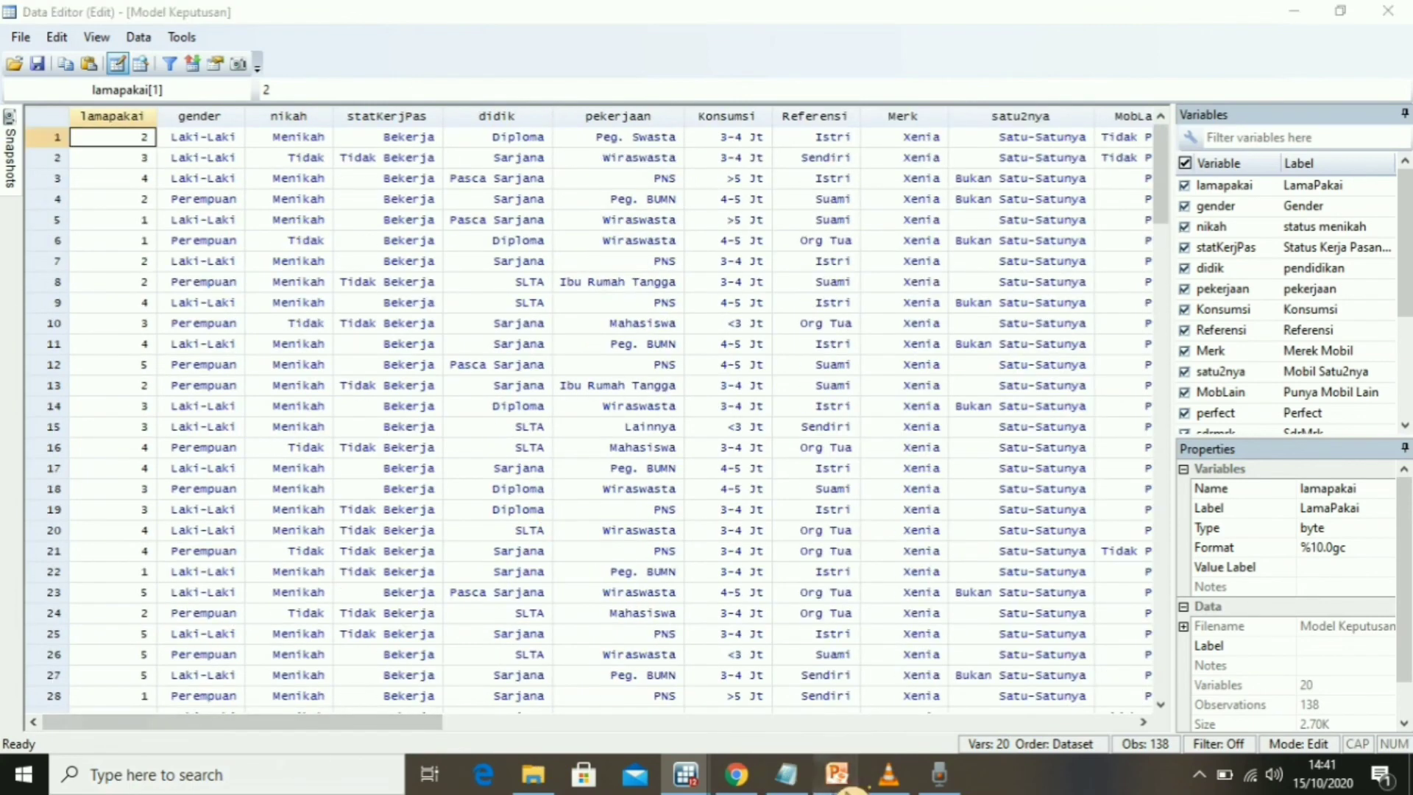
pyautogui.click(946, 743)
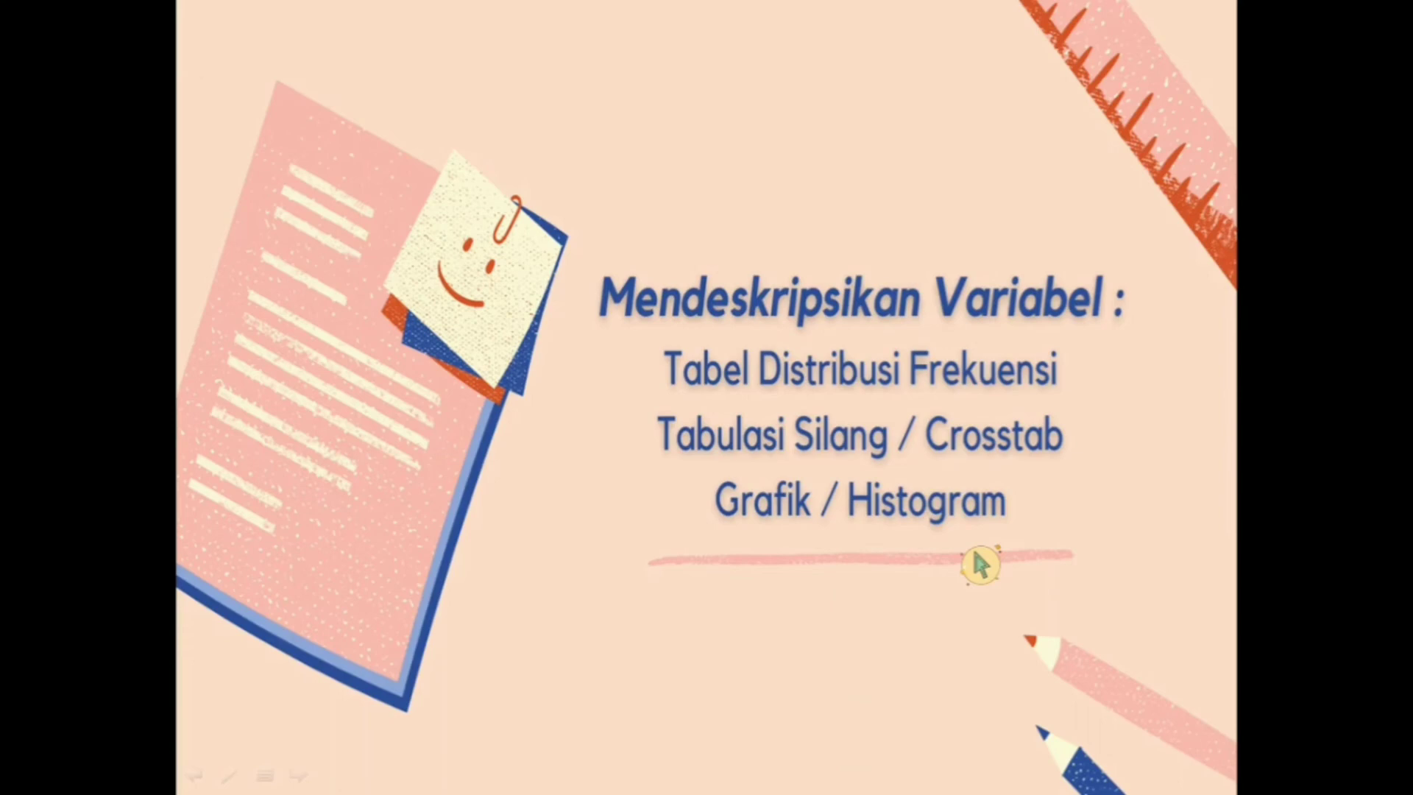